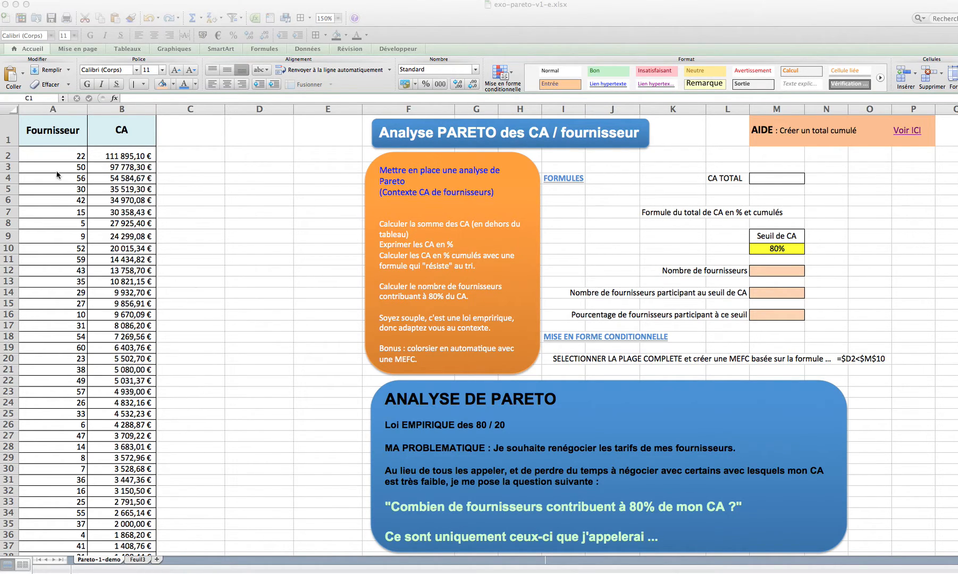
pyautogui.click(52, 154)
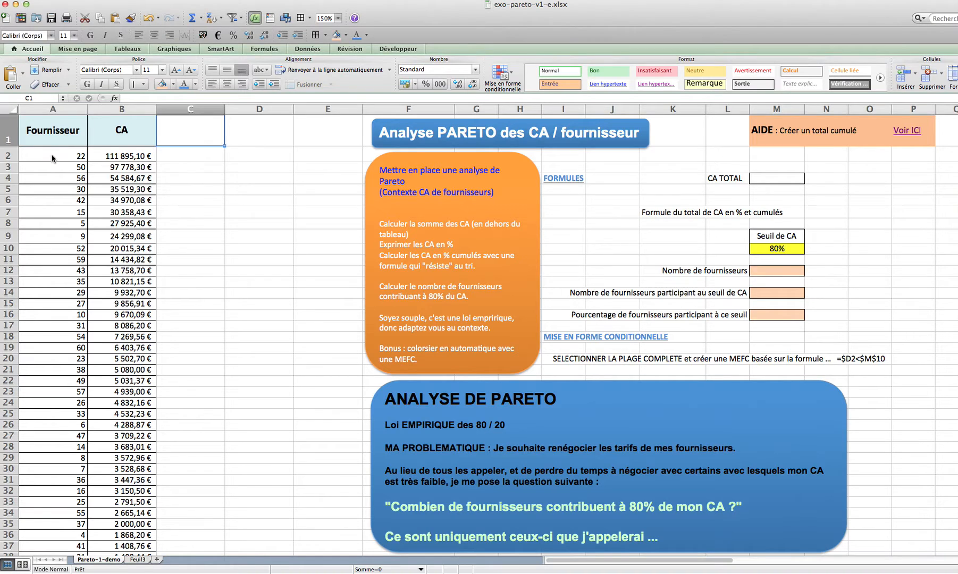
pyautogui.click(52, 157)
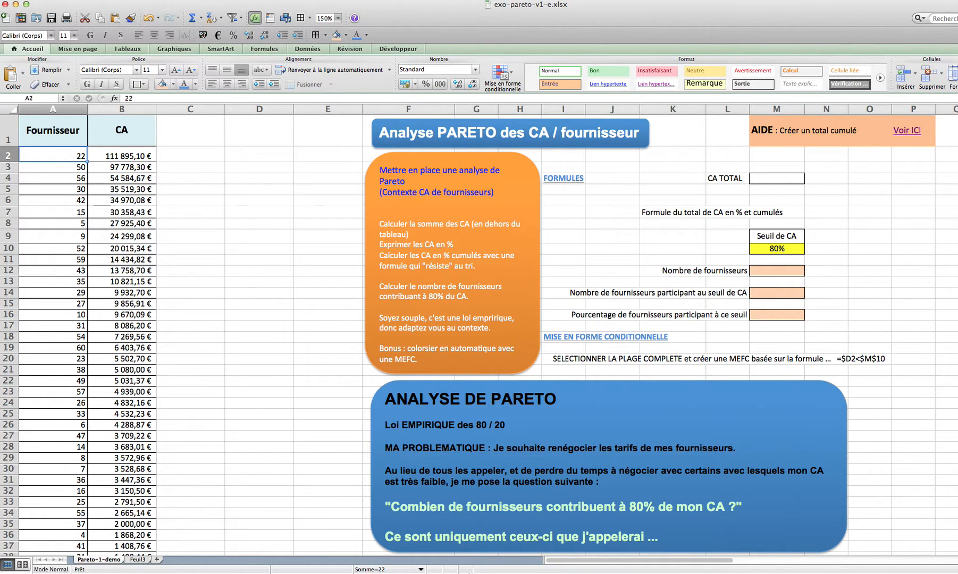
pyautogui.click(97, 456)
pyautogui.scroll(-15, 97, 455)
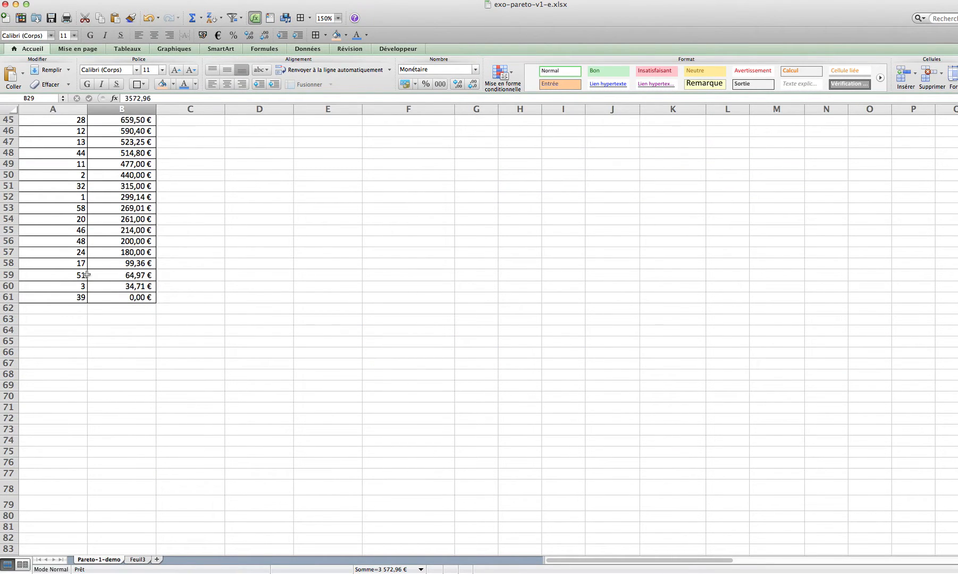
pyautogui.scroll(15, 239, 275)
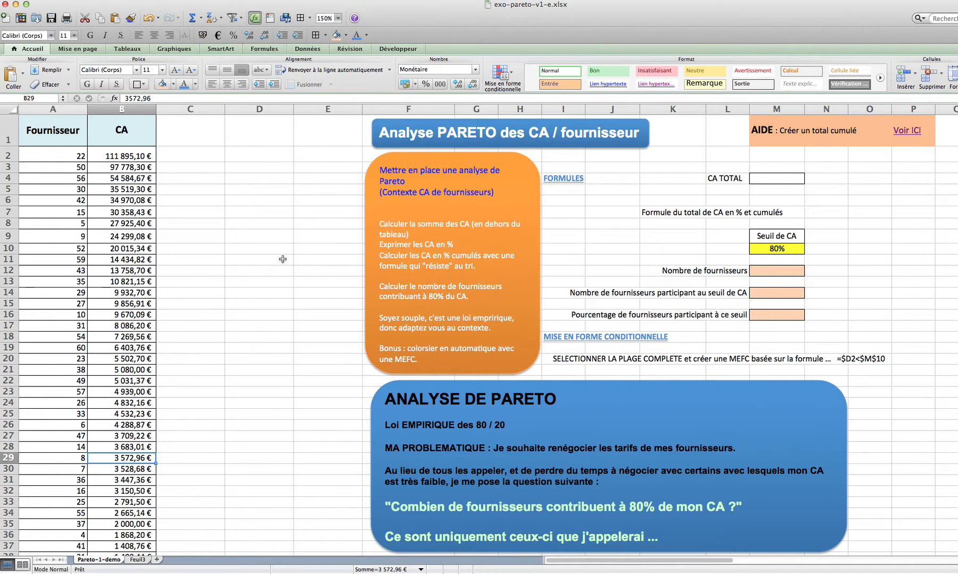
# - Calculate the total CA in M4 with SOMME over the range B2:B61
pyautogui.click(763, 181)
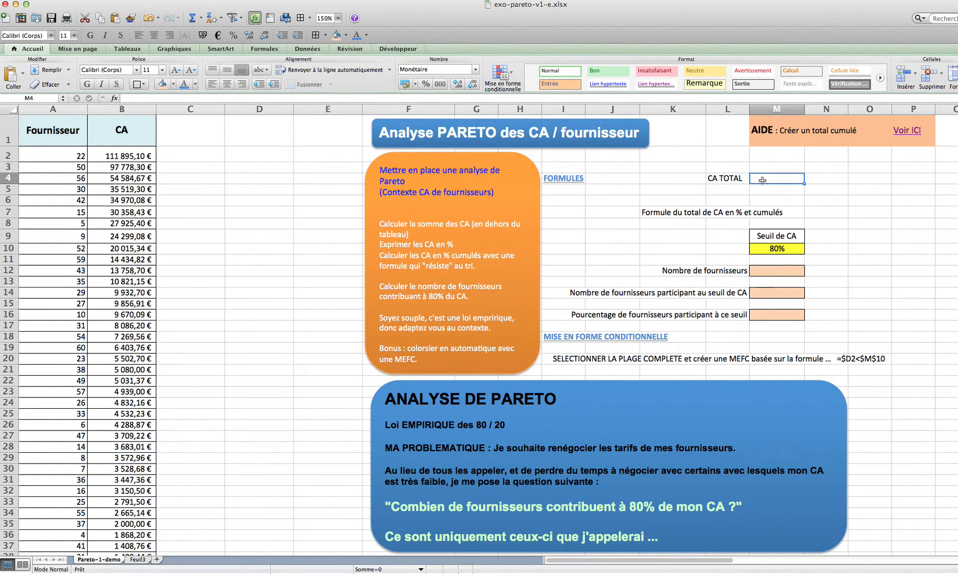
pyautogui.write('=somme')
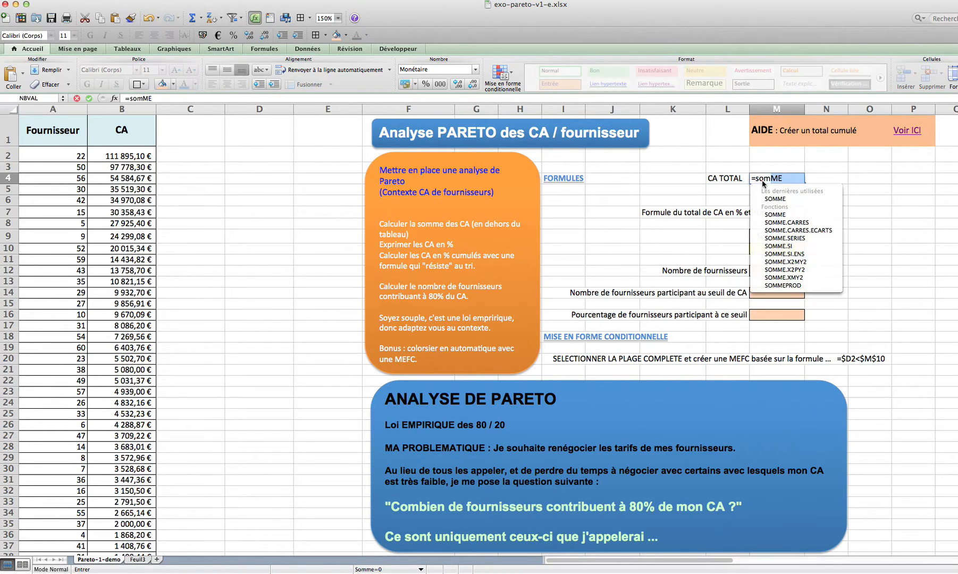
pyautogui.write('(')
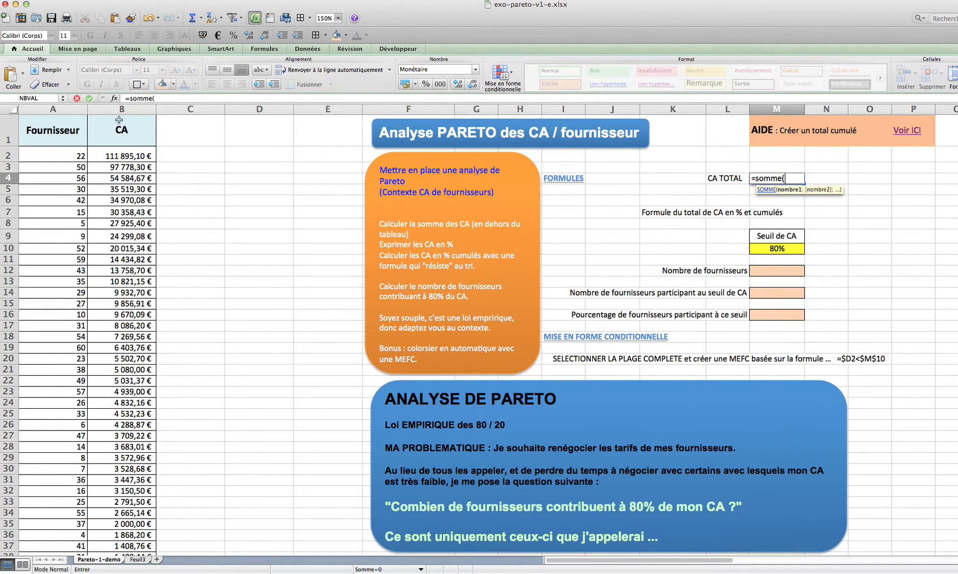
pyautogui.moveTo(109, 152); pyautogui.dragTo(126, 411)
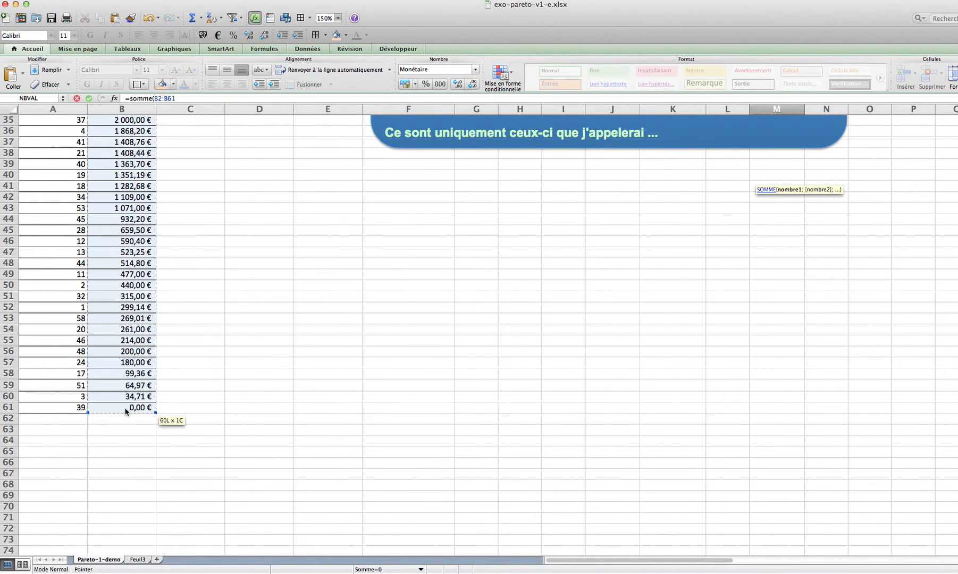
pyautogui.press('Escape')
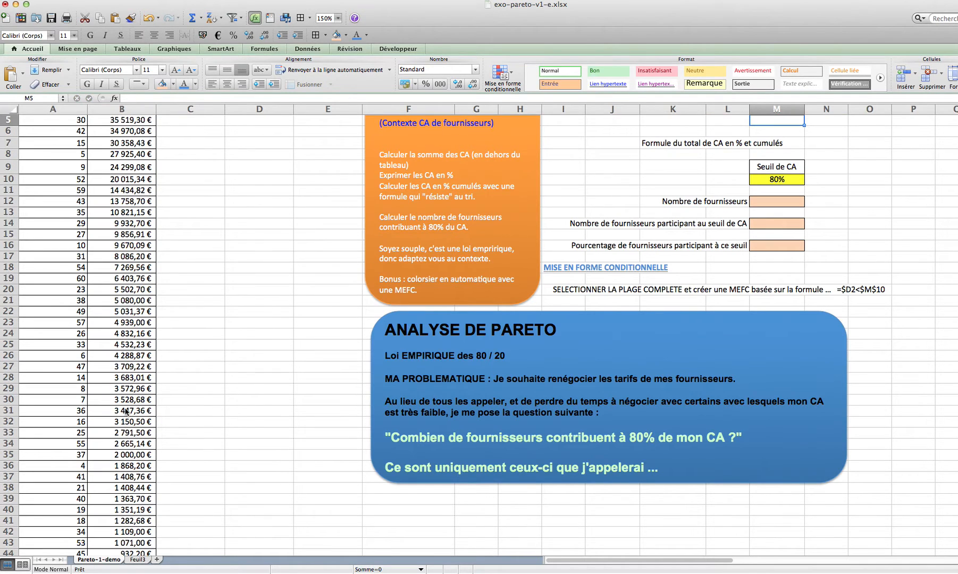
pyautogui.scroll(3, 436, 221)
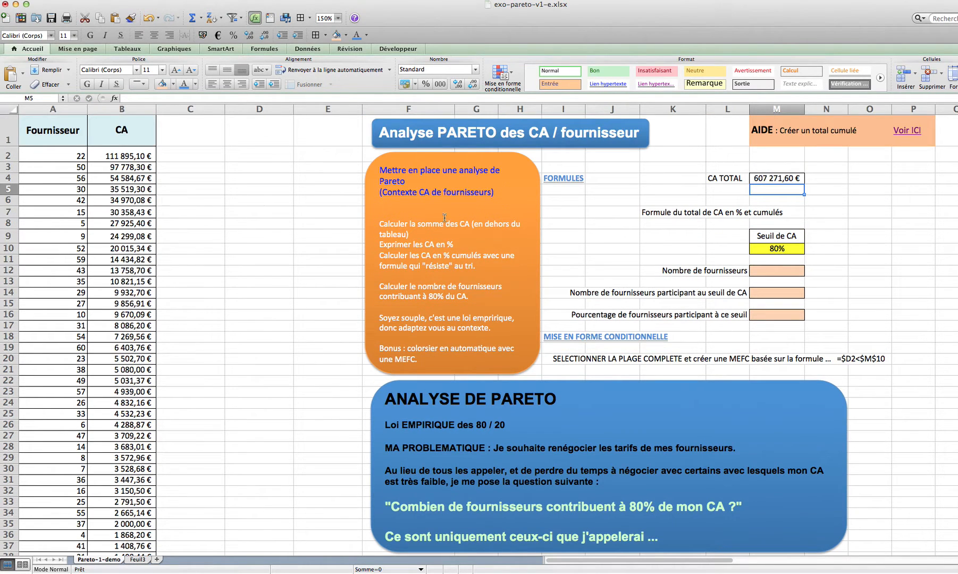
# - Copy the CA TOTAL formula and display it as the text =SOMME(B2:B61) in the adjacent cell N4
pyautogui.click(777, 178)
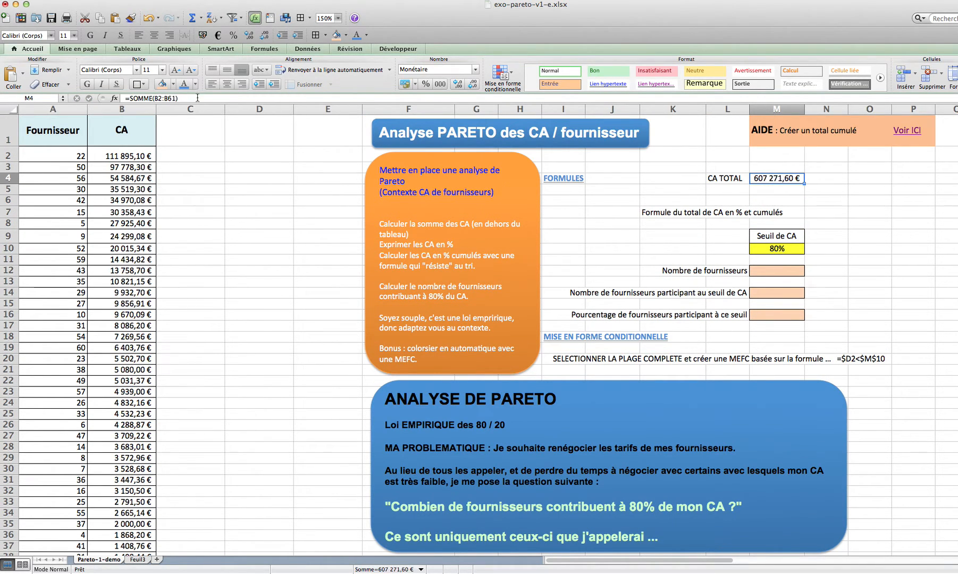
pyautogui.click(130, 98)
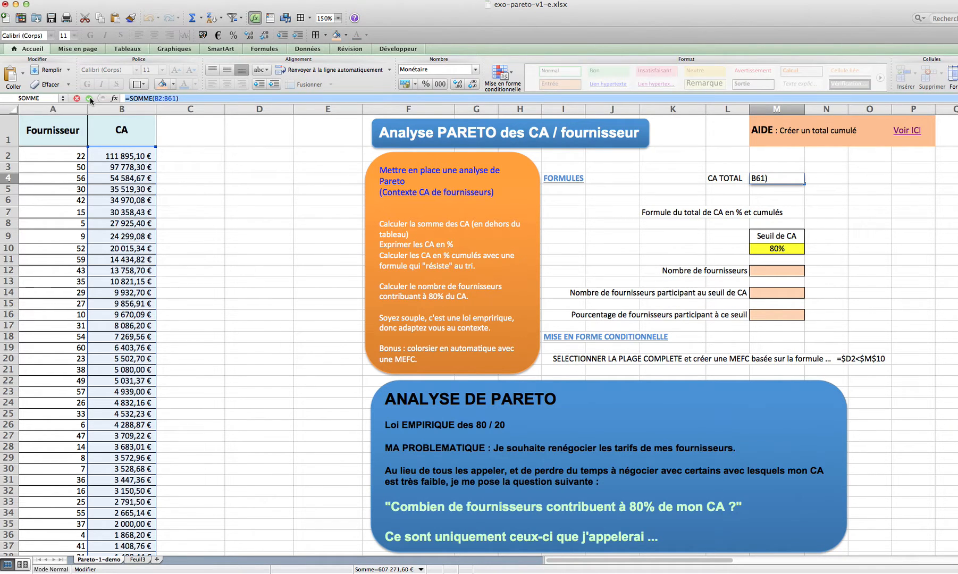
pyautogui.click(89, 98)
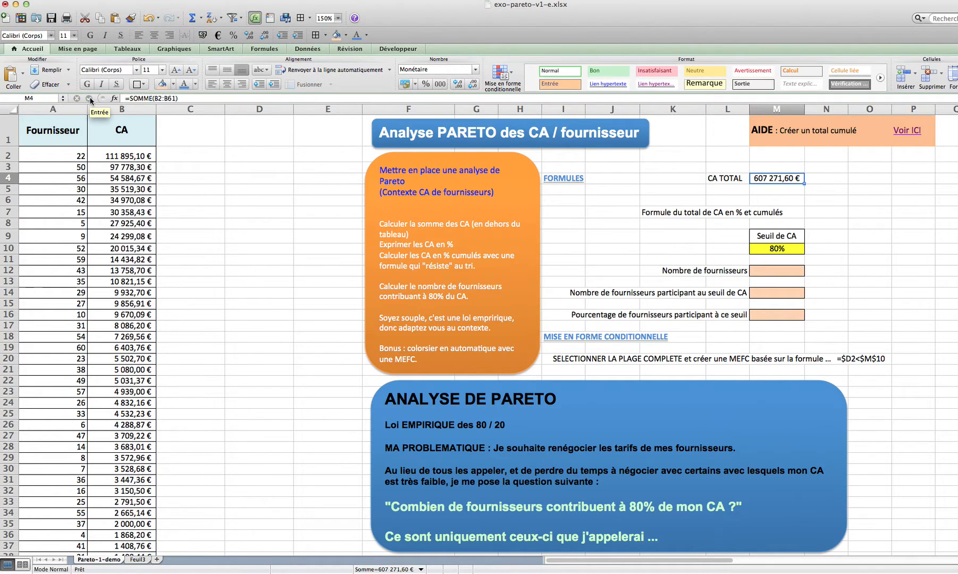
pyautogui.doubleClick(840, 180)
pyautogui.write('=SOMME(B2:B61)')
pyautogui.press('Return')
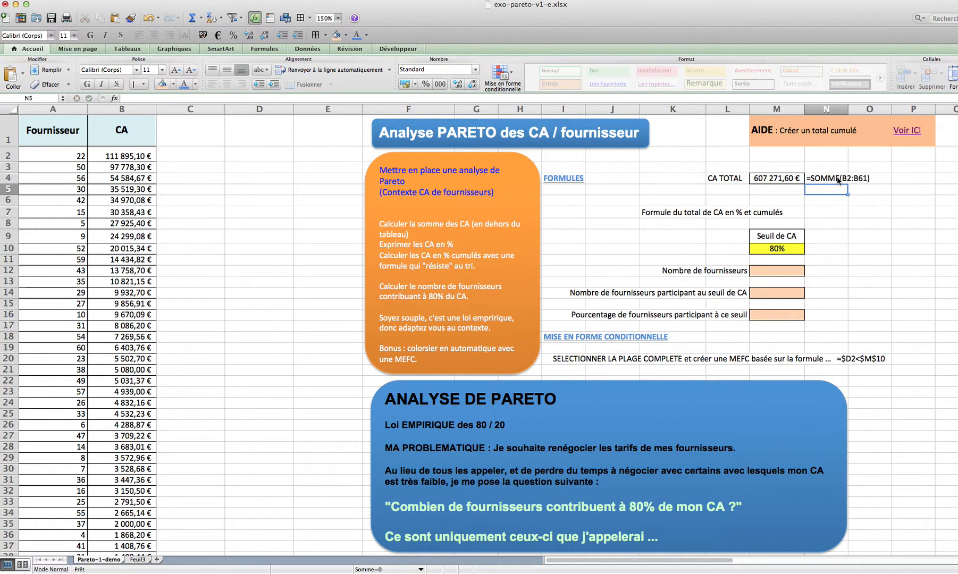
# - Format the formula text in N4 with an indent, blue font colour, italic and bold
pyautogui.click(838, 180)
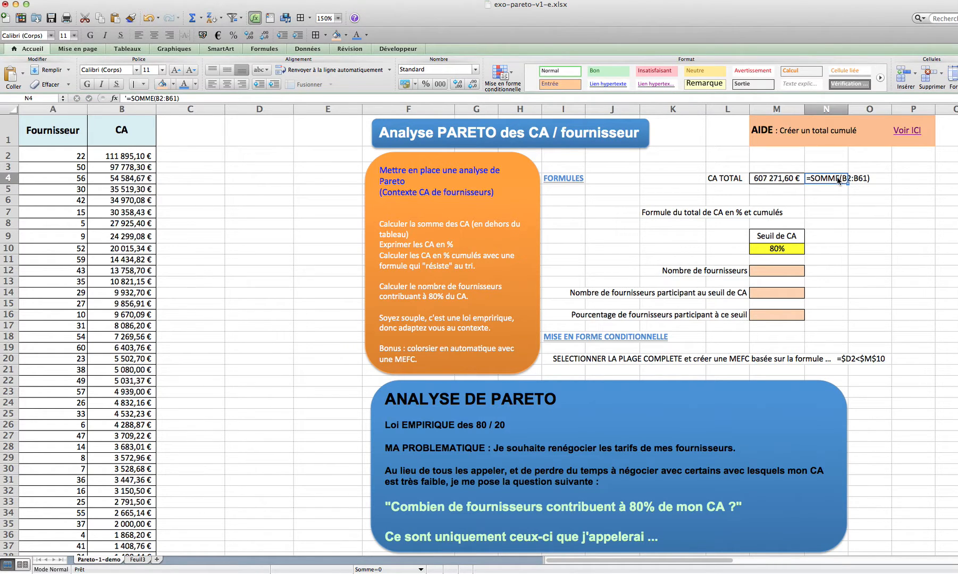
pyautogui.click(273, 85)
pyautogui.click(184, 84)
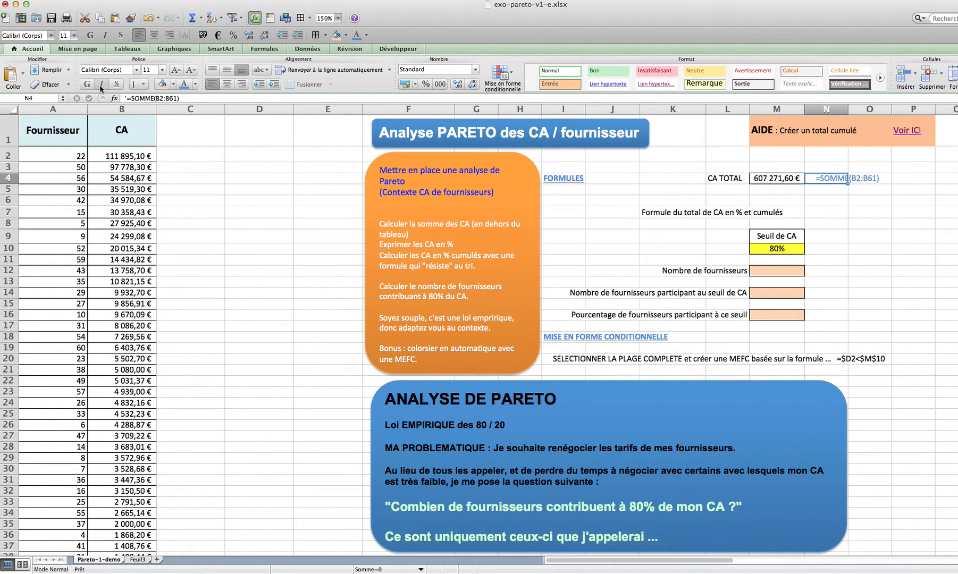
pyautogui.click(102, 84)
pyautogui.click(85, 84)
# - Examine the supplier CA values from the first row to the last
pyautogui.scroll(-7, 171, 430)
pyautogui.scroll(-5, 171, 429)
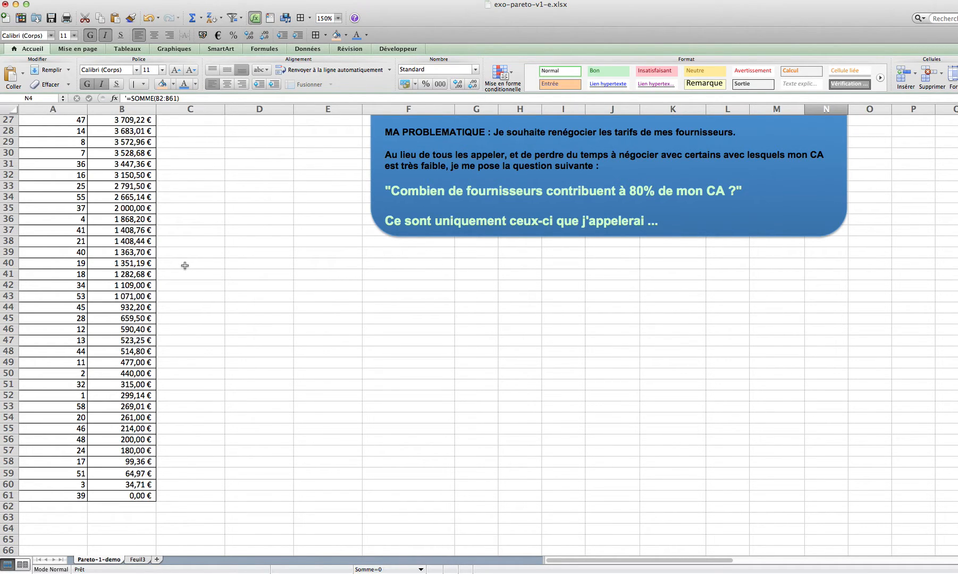
pyautogui.scroll(10, 184, 265)
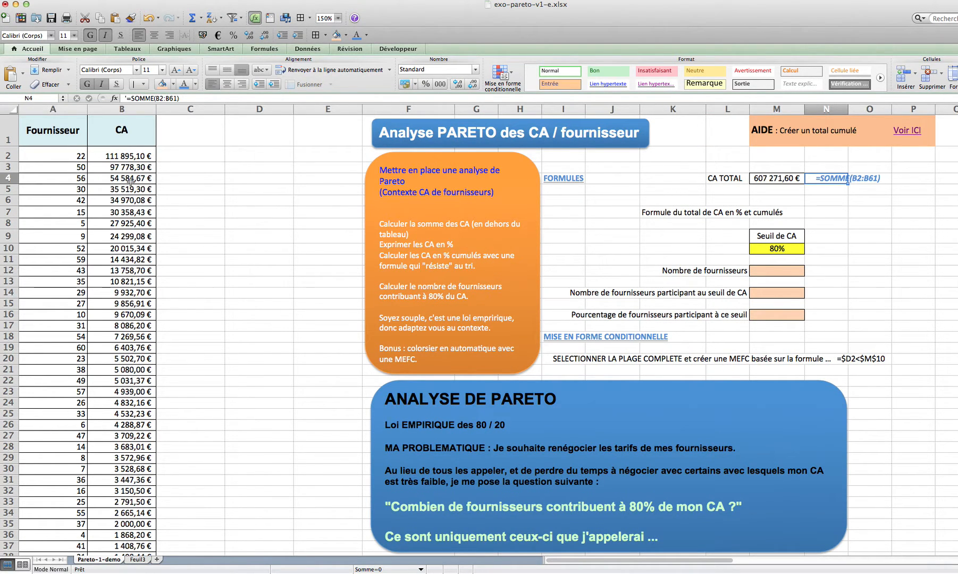
pyautogui.scroll(-10, 127, 444)
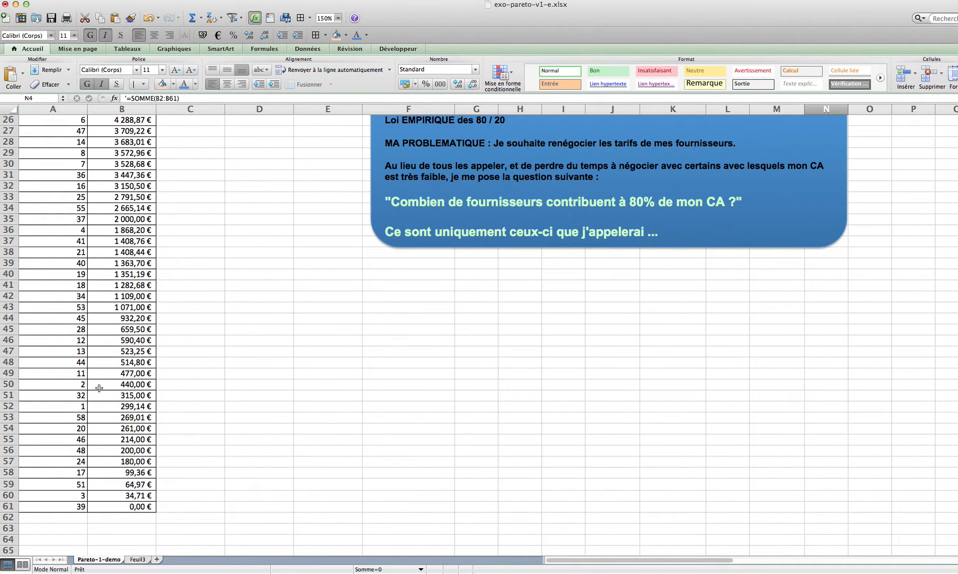
pyautogui.scroll(10, 99, 383)
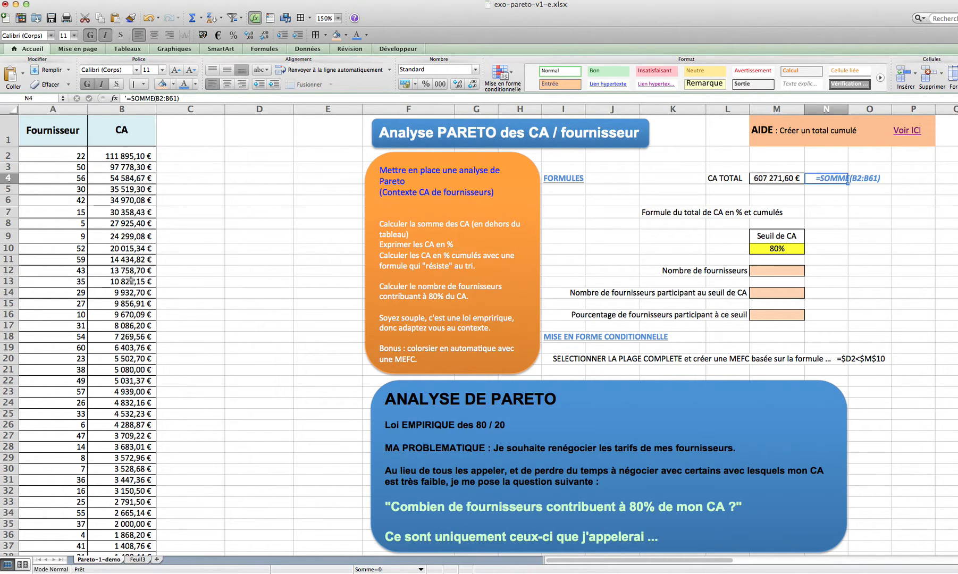
pyautogui.click(780, 156)
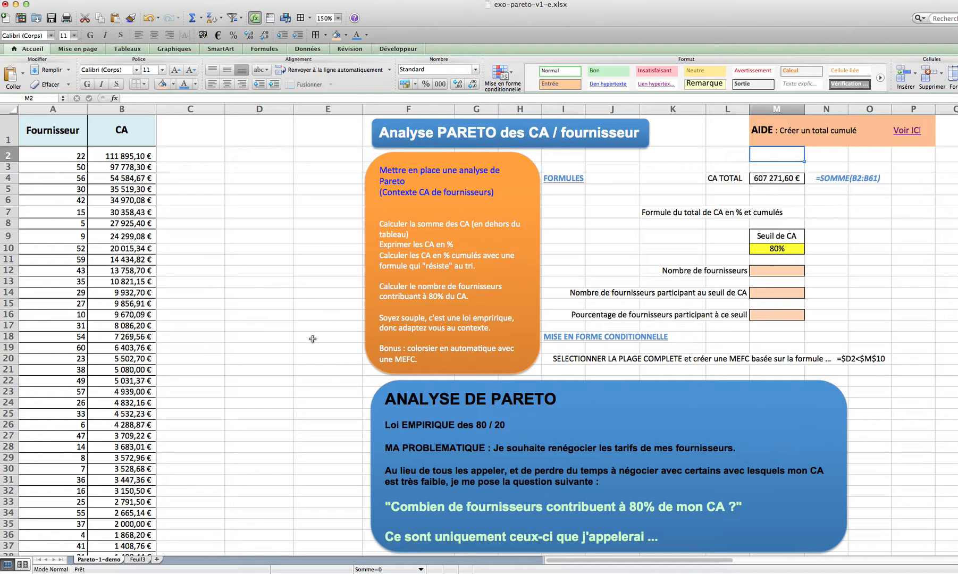
pyautogui.scroll(-10, 313, 339)
pyautogui.scroll(10, 313, 338)
# - Enter the column headers "CA en %" in C1 and "CA en % et cumulé" in D1
pyautogui.click(168, 131)
pyautogui.write('CA ')
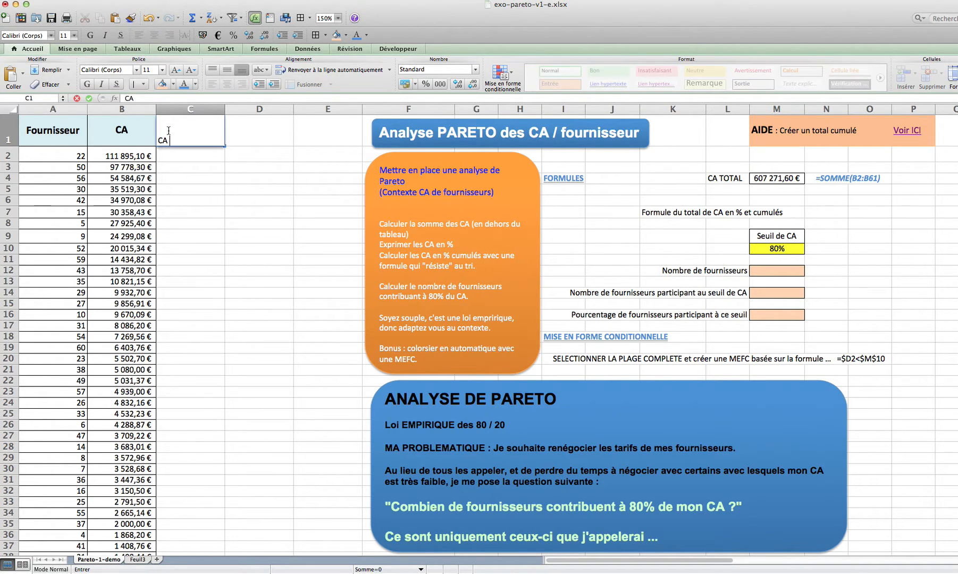
pyautogui.write('en %')
pyautogui.press('Tab')
pyautogui.write('CA en % et cumulé')
pyautogui.press('Return')
# - Copy the formatting of the CA header in B1 to the headers C1:D1
pyautogui.click(143, 130)
pyautogui.click(130, 17)
pyautogui.moveTo(200, 142); pyautogui.dragTo(254, 136)
# - Enter the formula =B2/$M$4 in C2, with an absolute reference to the CA total
pyautogui.click(195, 156)
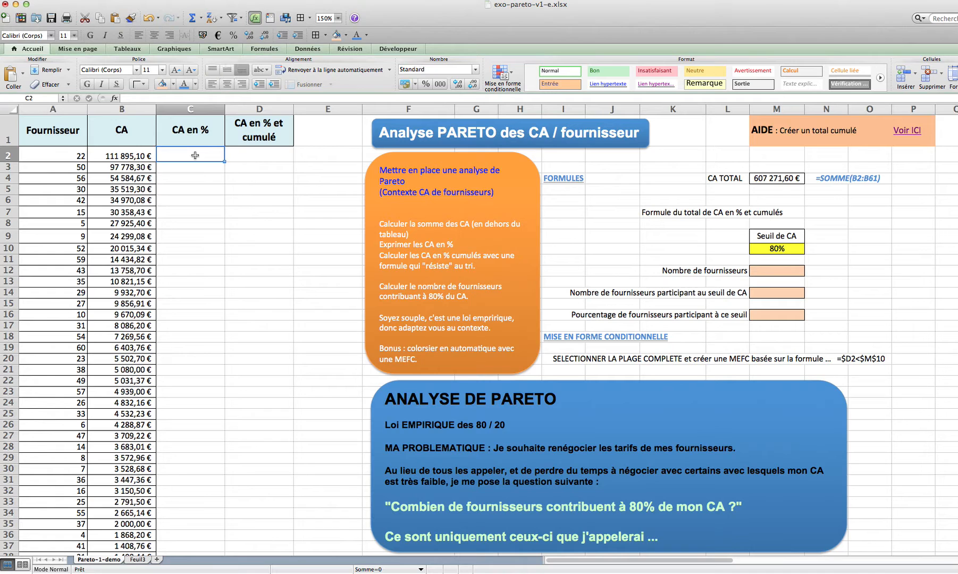
pyautogui.write('=')
pyautogui.click(109, 155)
pyautogui.write('/')
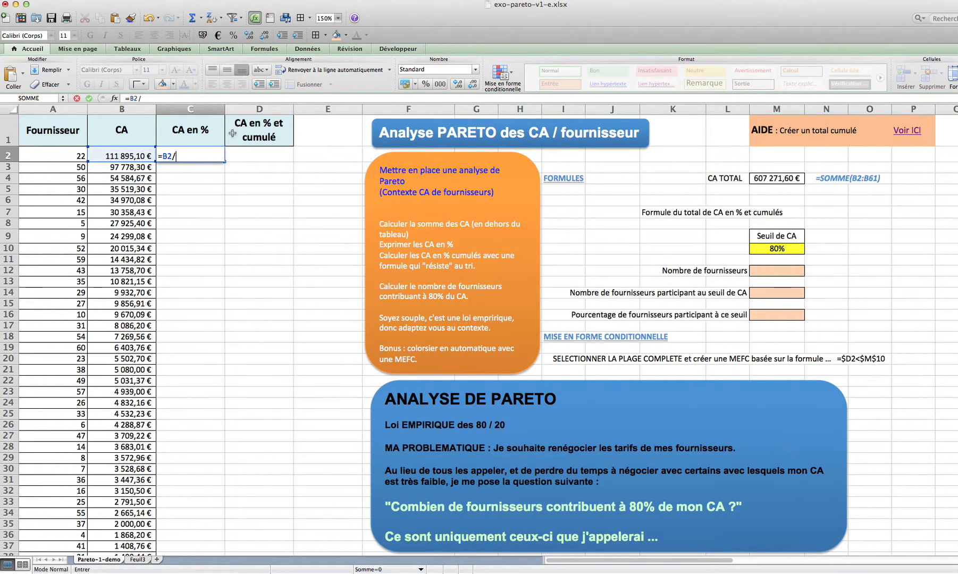
pyautogui.click(781, 179)
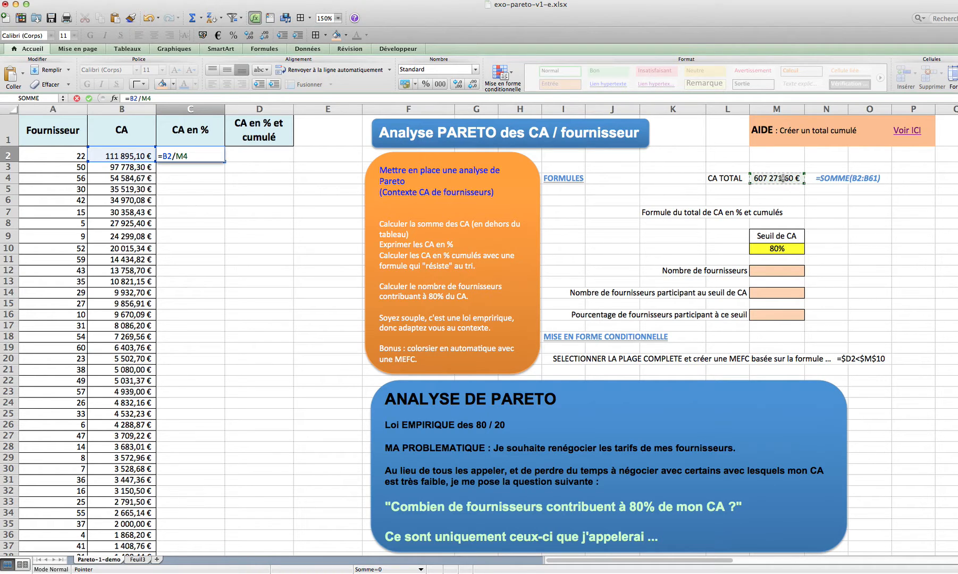
pyautogui.press('F4')
pyautogui.press('Return')
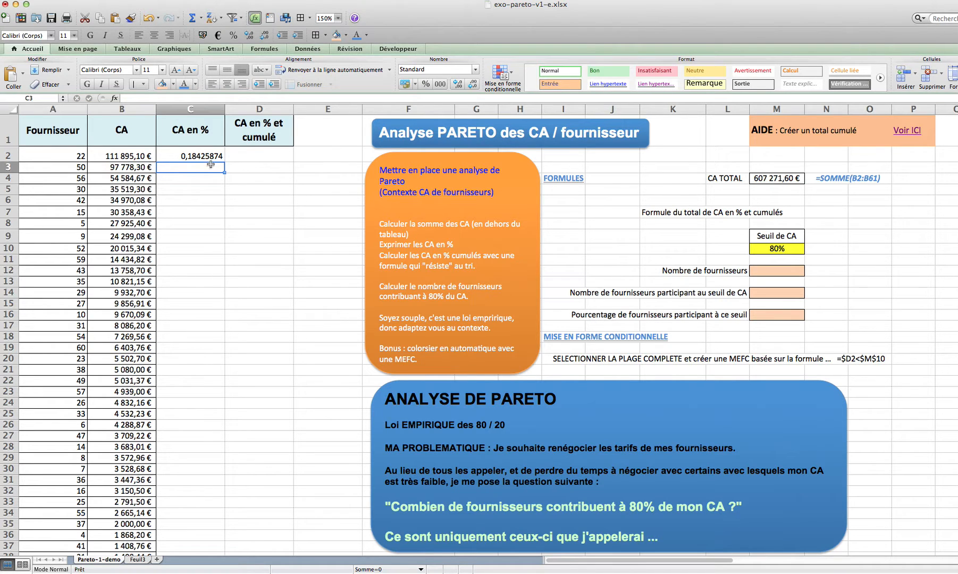
# - Format C2 as a percentage with two decimal places
pyautogui.click(192, 155)
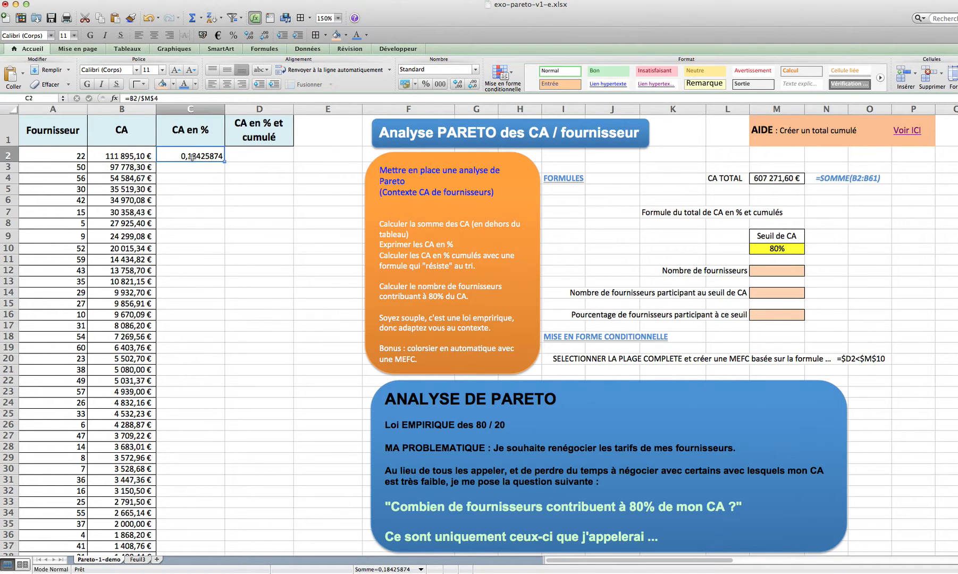
pyautogui.click(427, 84)
pyautogui.click(459, 84)
pyautogui.click(458, 84)
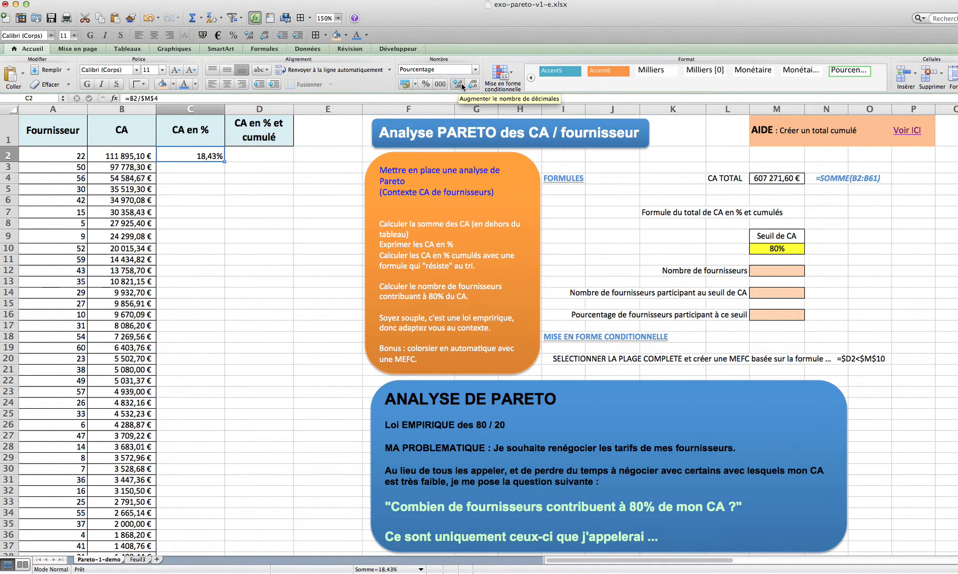
# - Add borders to C2 and fill its formula down the whole CA en % column
pyautogui.click(143, 84)
pyautogui.click(157, 113)
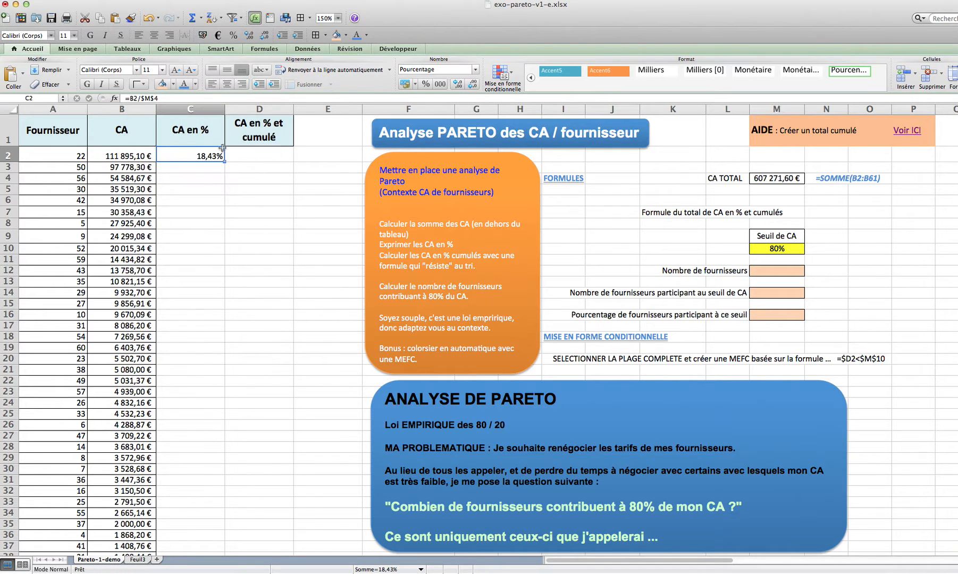
pyautogui.doubleClick(224, 160)
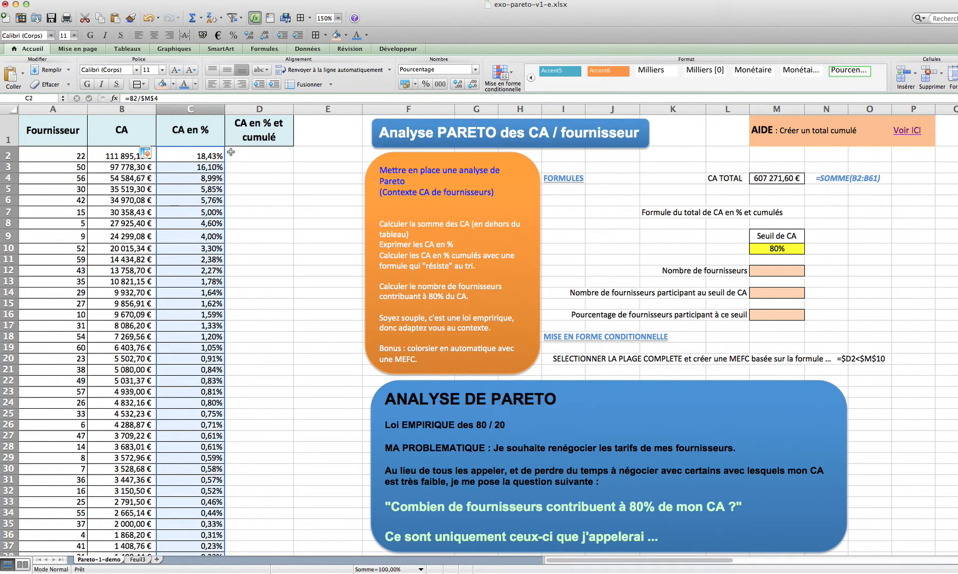
# - Start the cumulative percentage column by entering =C2 in D2
pyautogui.click(231, 153)
pyautogui.write('=')
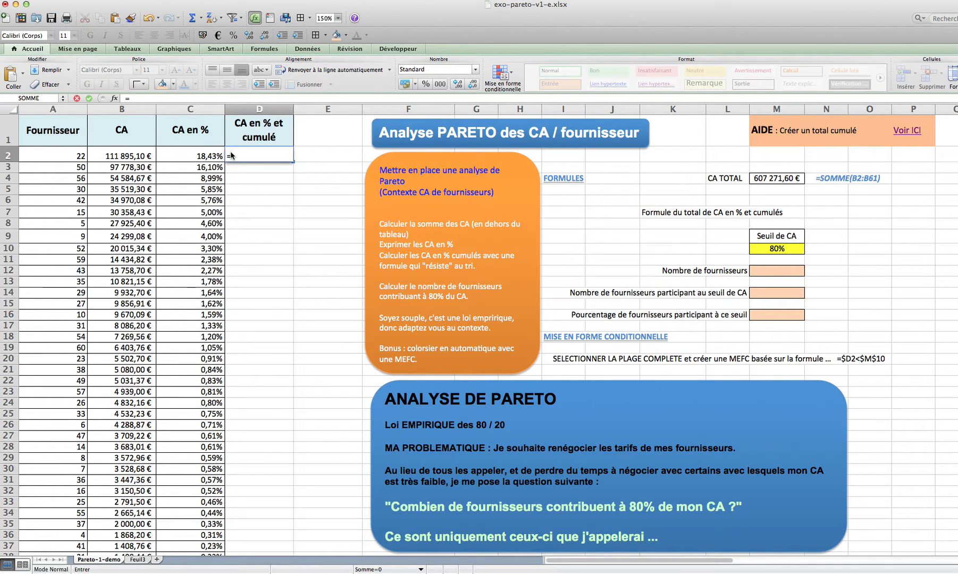
pyautogui.click(205, 159)
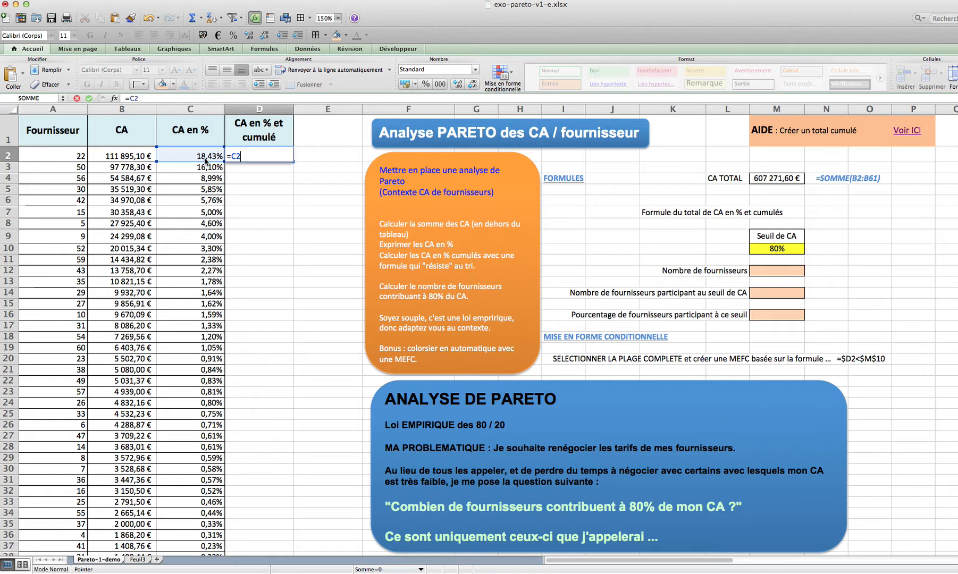
pyautogui.press('Return')
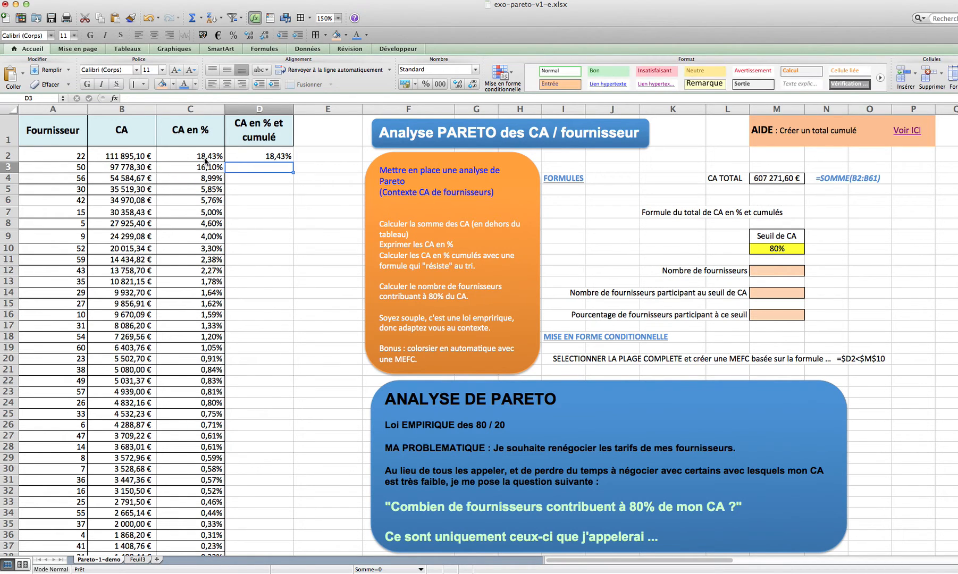
# - Enter the cumulative formula =D2+C3 in D3
pyautogui.write('=')
pyautogui.click(256, 158)
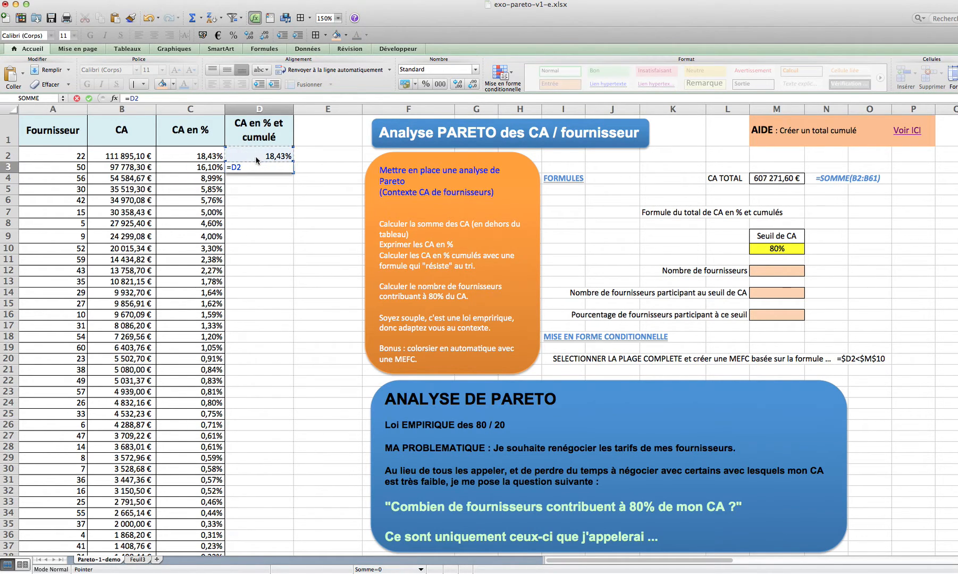
pyautogui.write('+')
pyautogui.click(207, 165)
pyautogui.press('Return')
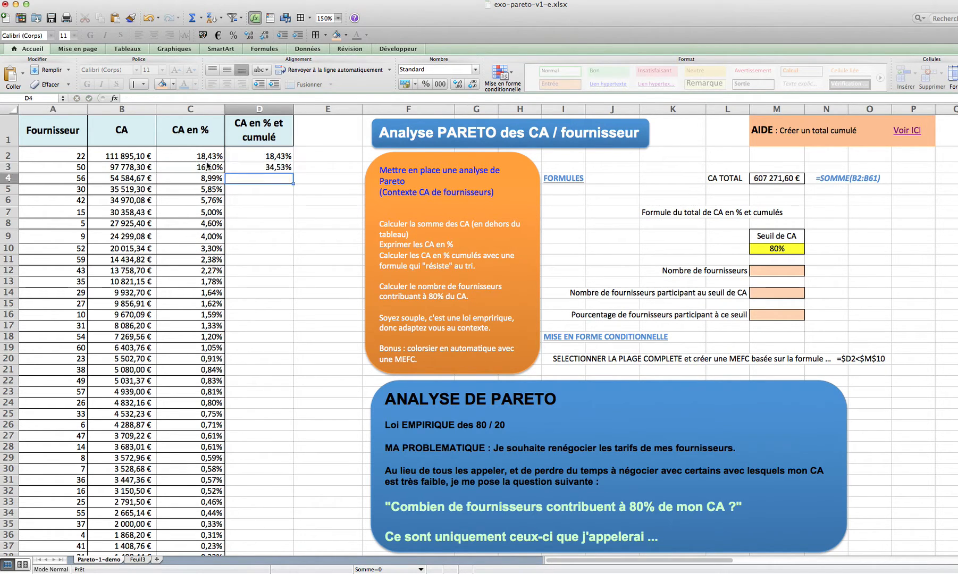
# - Fill the cumulative formula from D3 down the whole CA en % et cumulé column and check the copied formula in D8
pyautogui.click(240, 167)
pyautogui.moveTo(292, 176); pyautogui.dragTo(294, 201)
pyautogui.click(293, 211)
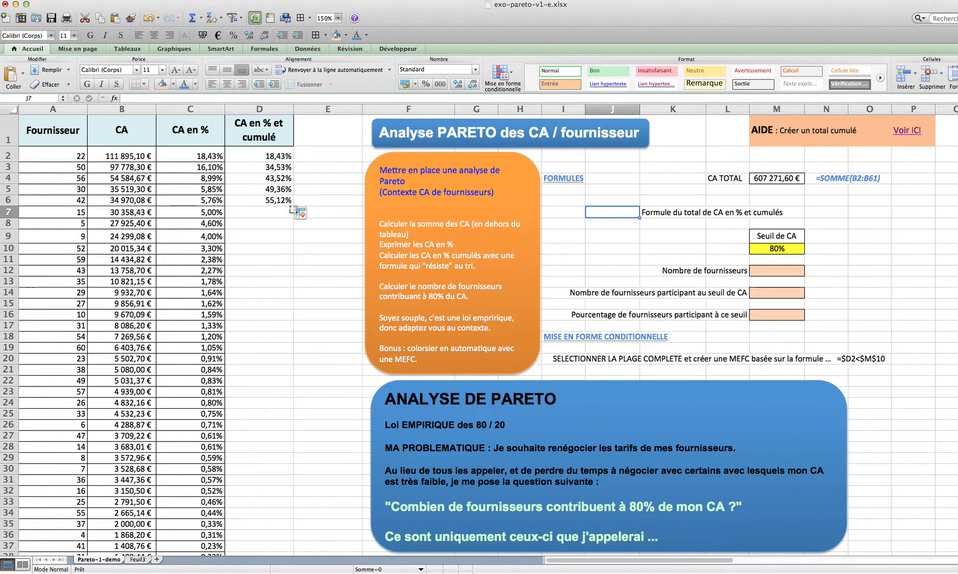
pyautogui.click(282, 201)
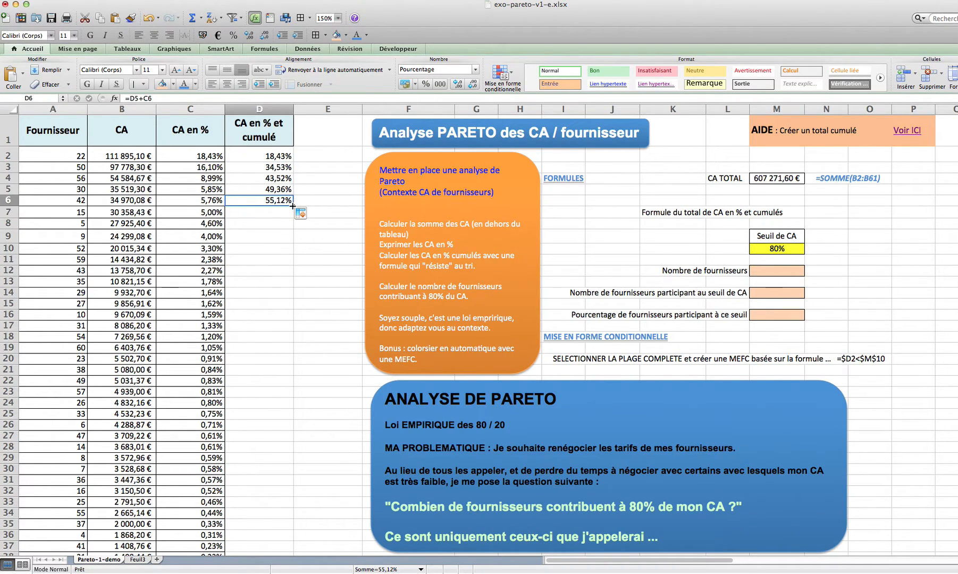
pyautogui.doubleClick(294, 203)
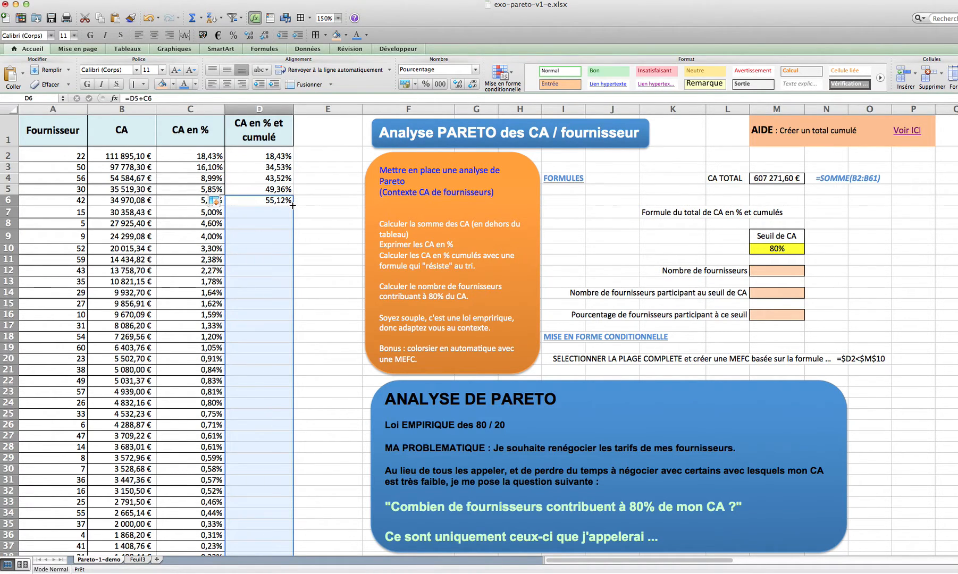
pyautogui.click(273, 166)
pyautogui.doubleClick(261, 226)
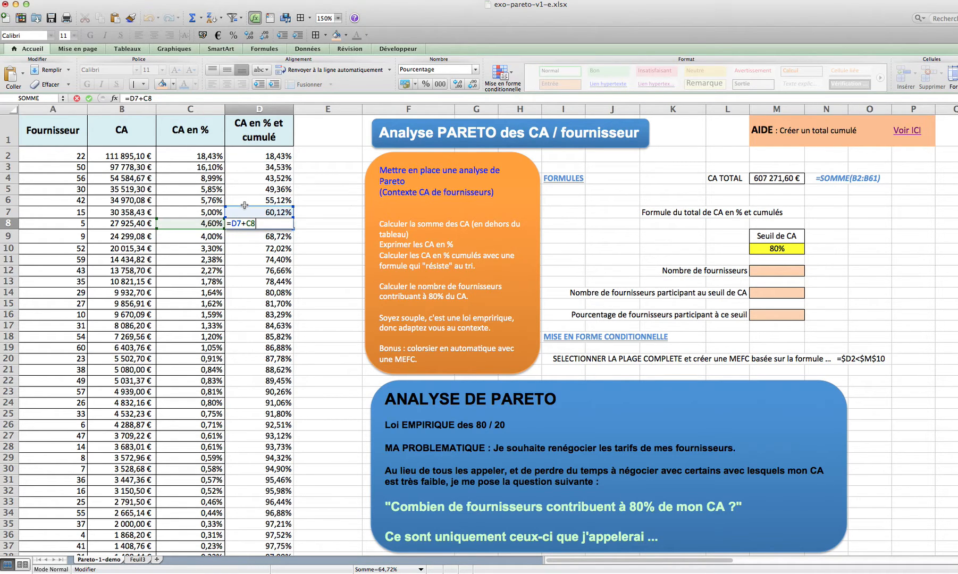
pyautogui.press('Escape')
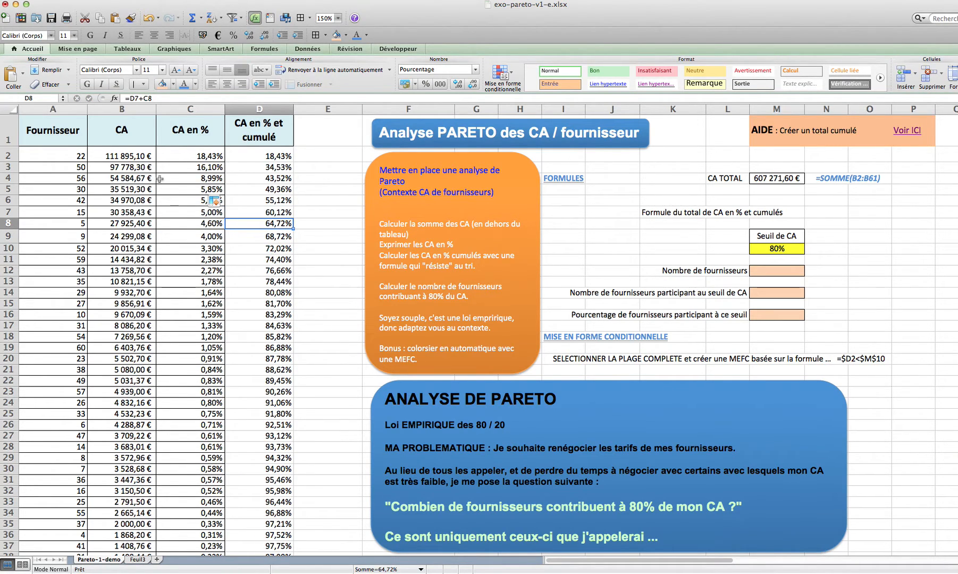
# - Sort the table by Fournisseur in ascending order and inspect the cumulative formula in D2
pyautogui.click(300, 50)
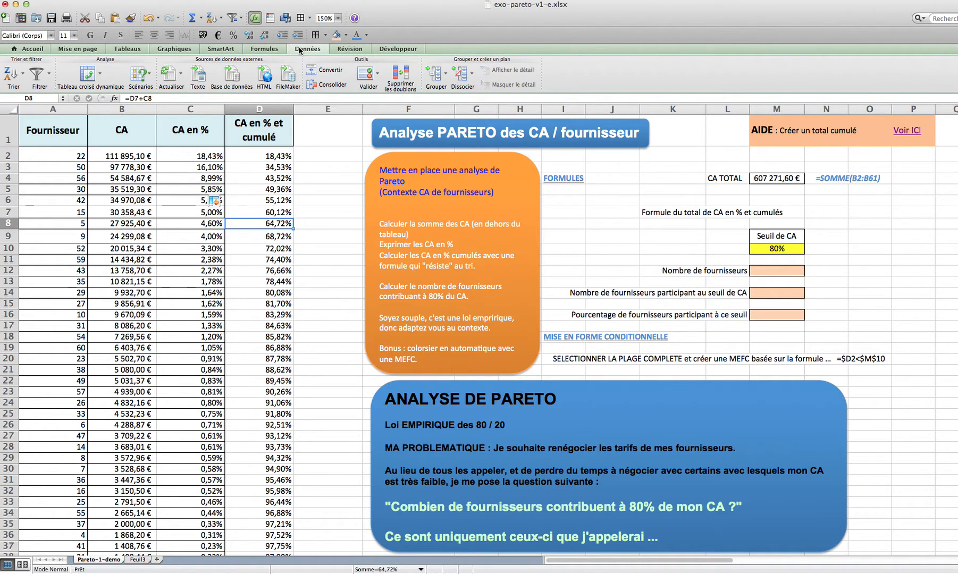
pyautogui.click(55, 219)
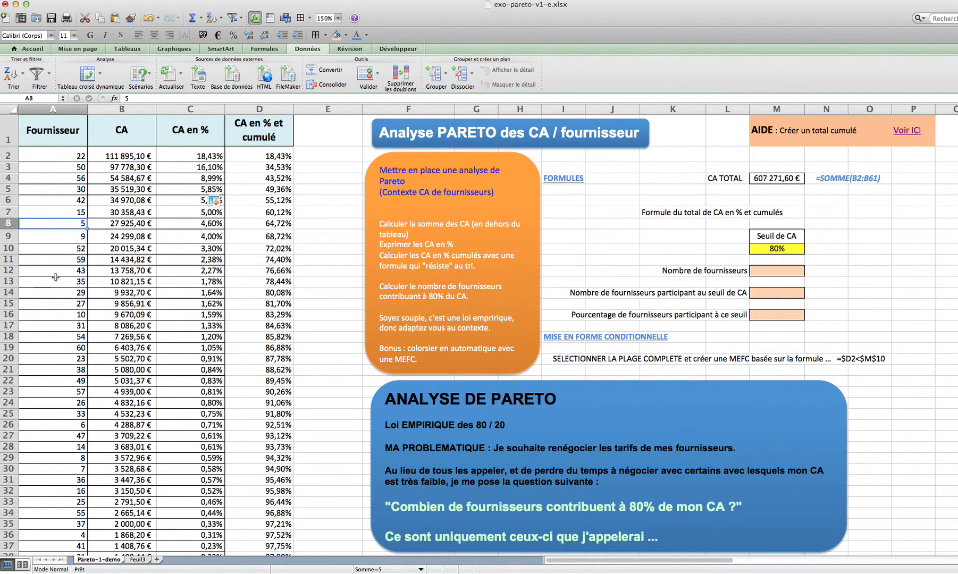
pyautogui.click(22, 75)
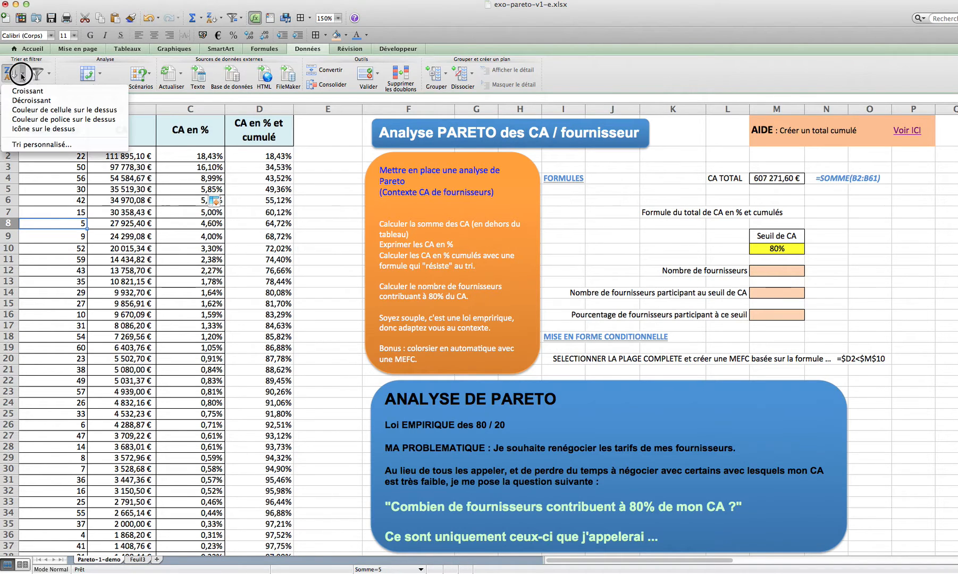
pyautogui.click(28, 91)
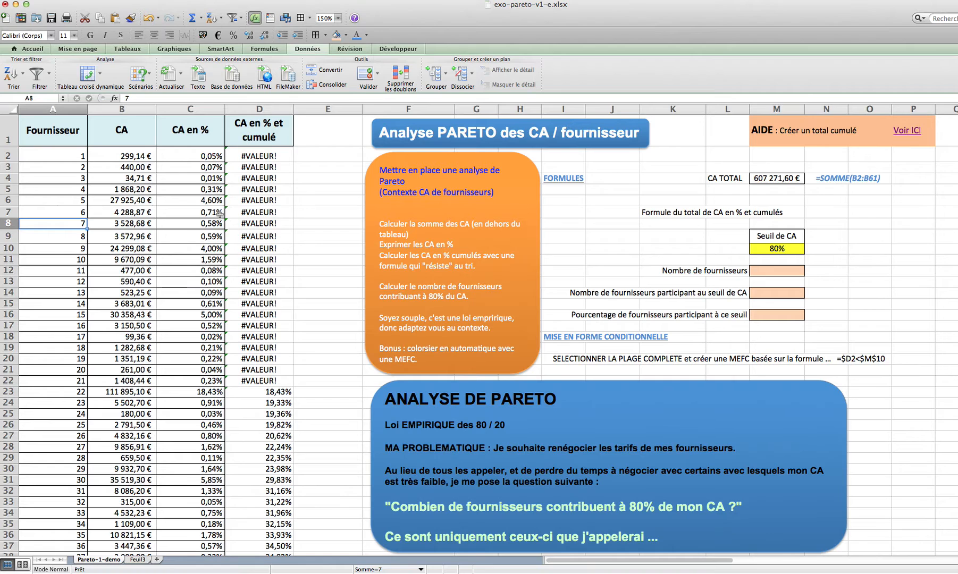
pyautogui.click(259, 158)
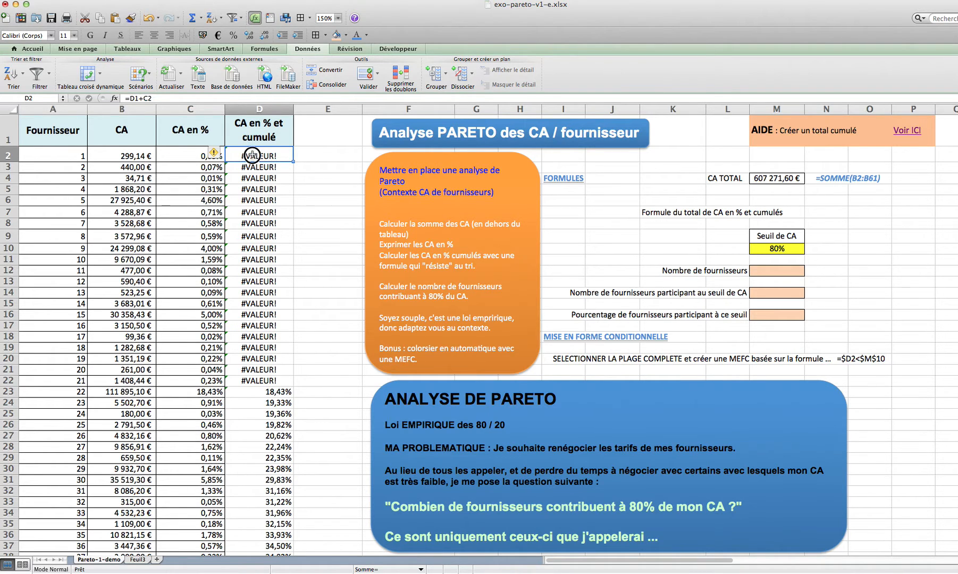
pyautogui.doubleClick(252, 155)
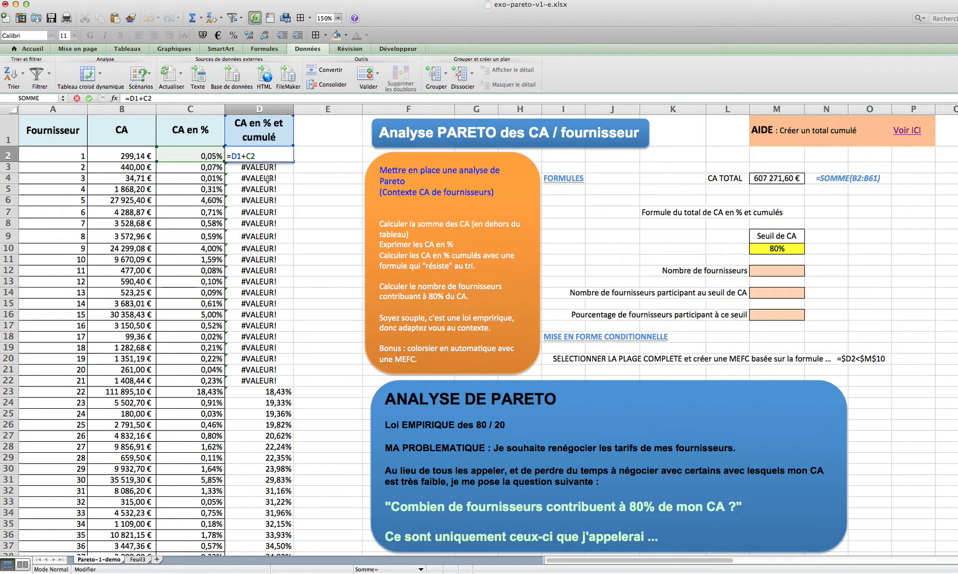
pyautogui.press('Return')
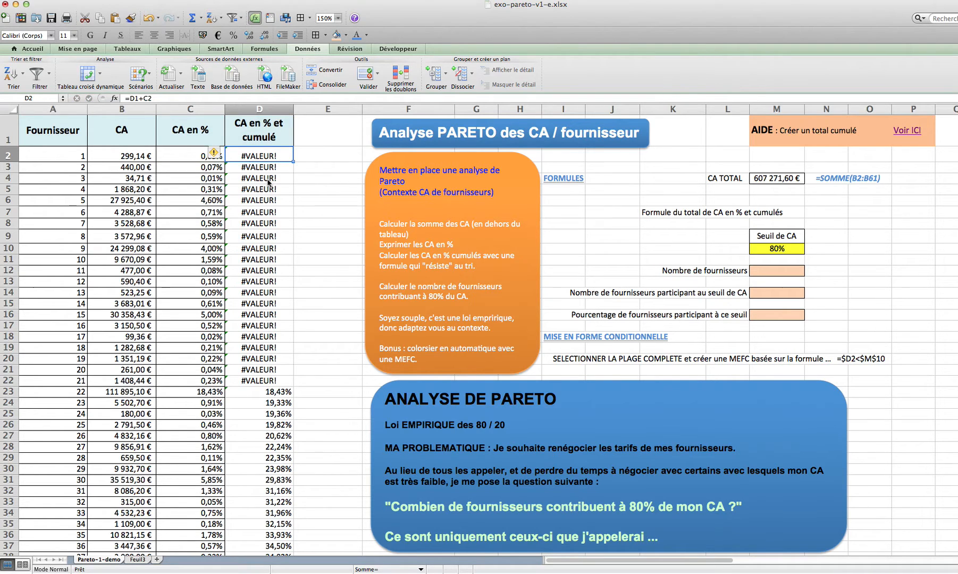
# - Undo the ascending sort and all the cumulative percentage formulas entered in column D
pyautogui.click(147, 19)
pyautogui.click(147, 19)
pyautogui.click(147, 19)
pyautogui.click(147, 19)
pyautogui.click(146, 19)
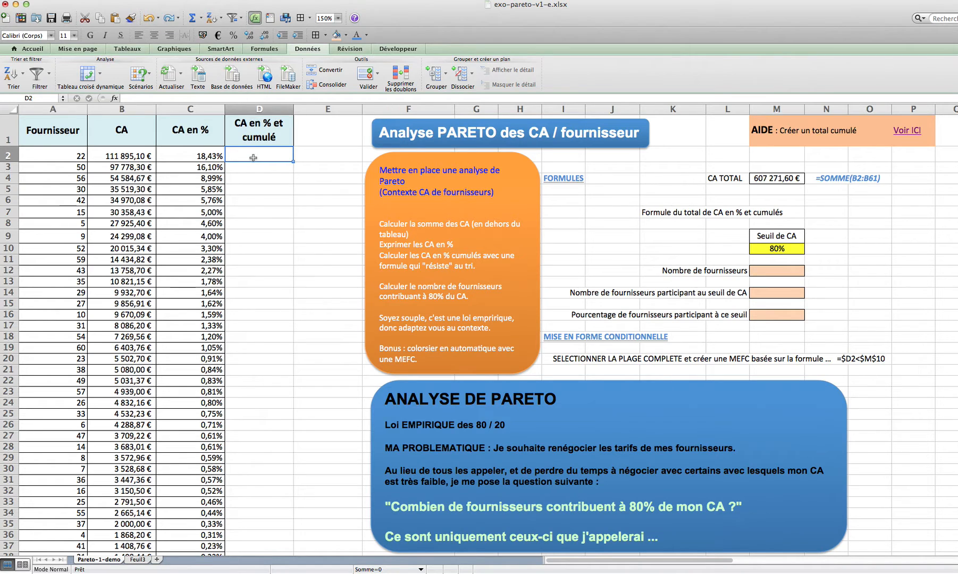
# - Enter the sort-resistant cumulative formula =SOMME(C$2:C2) in D2
pyautogui.write('=somme(')
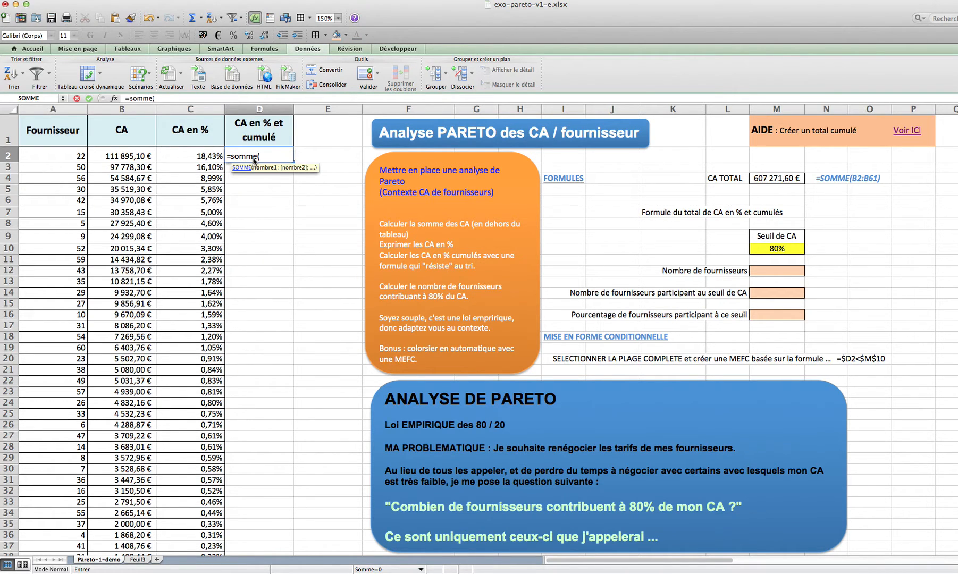
pyautogui.click(219, 160)
pyautogui.press('F8')
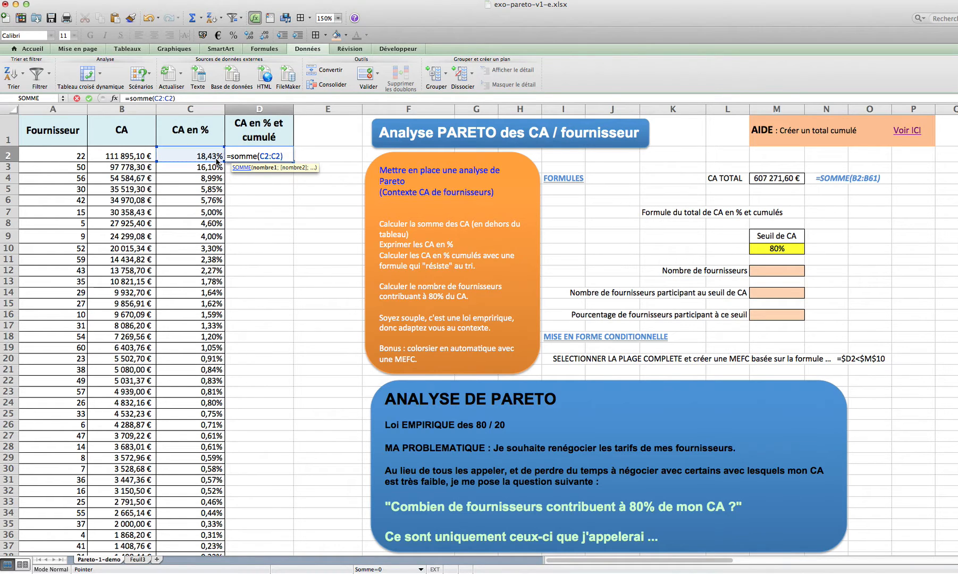
pyautogui.write(')')
pyautogui.click(158, 98)
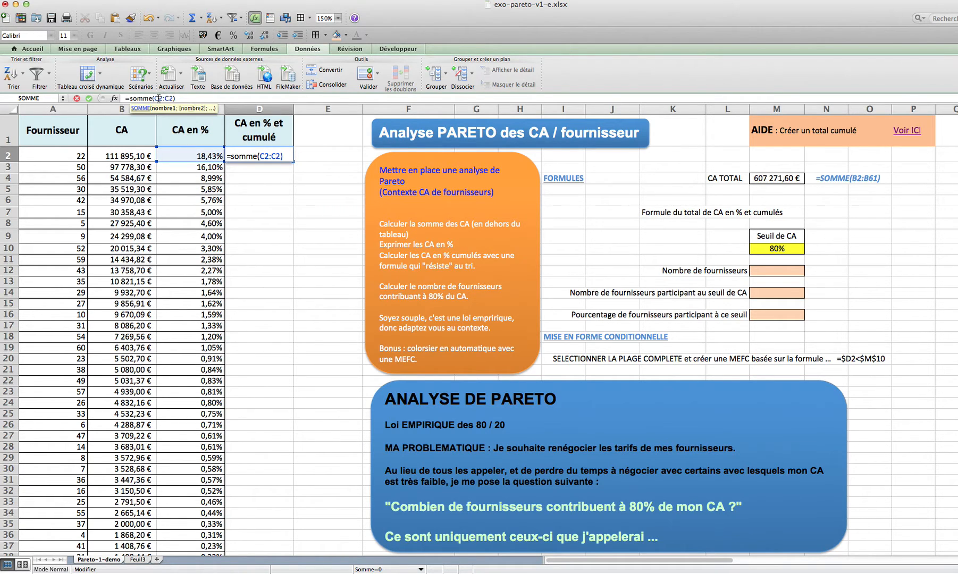
pyautogui.press('Return')
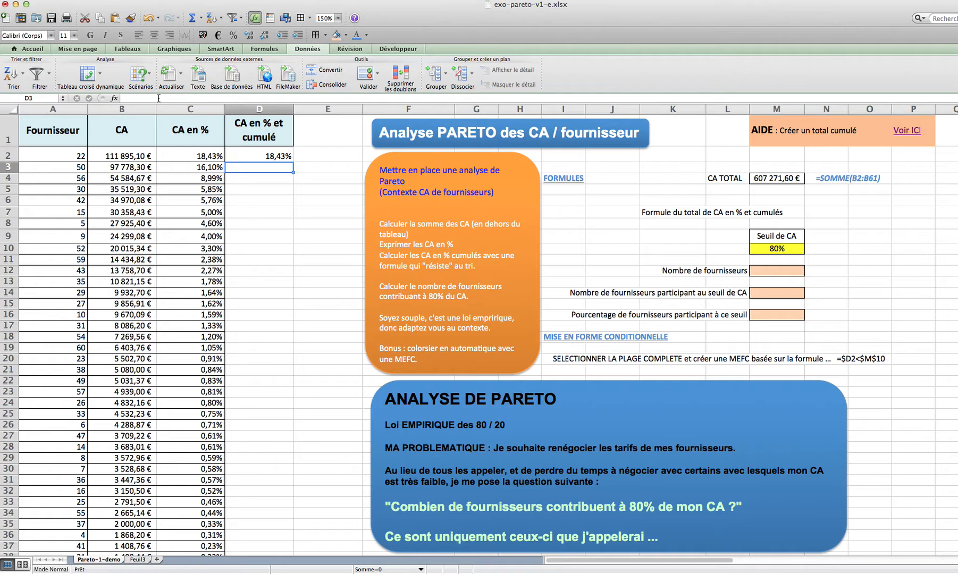
# - Fill D2's cumulative formula down the whole column and apply all borders to the filled cells
pyautogui.click(268, 159)
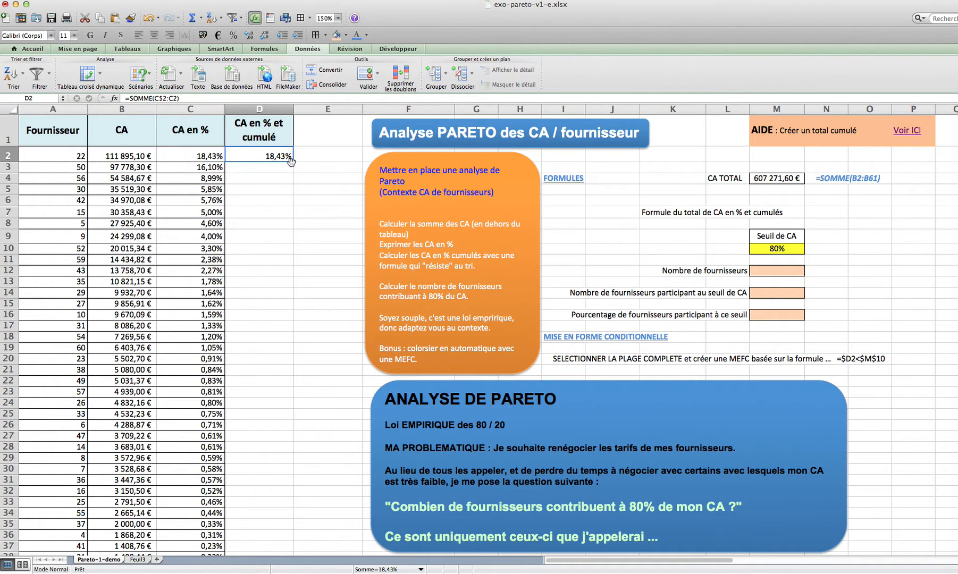
pyautogui.doubleClick(293, 160)
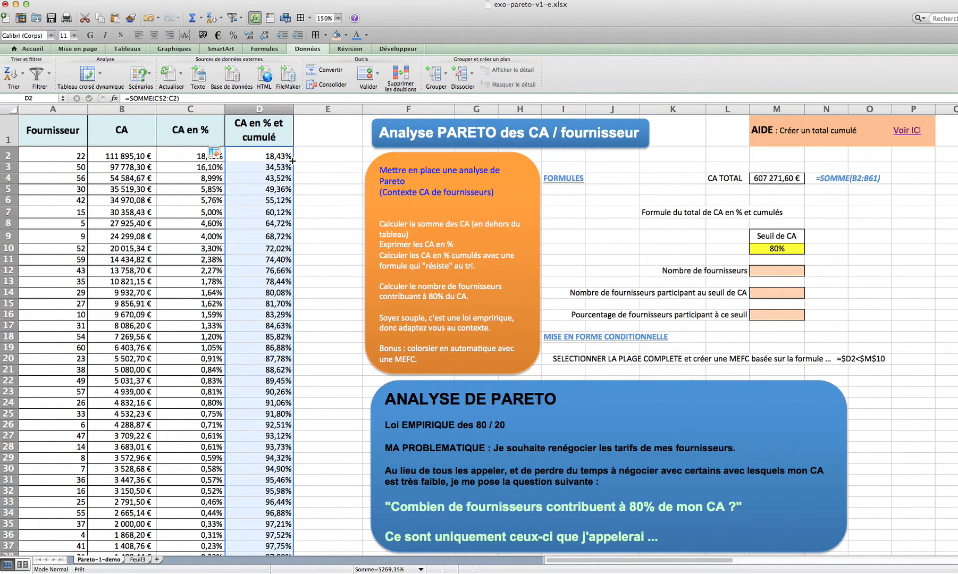
pyautogui.click(38, 49)
pyautogui.click(144, 84)
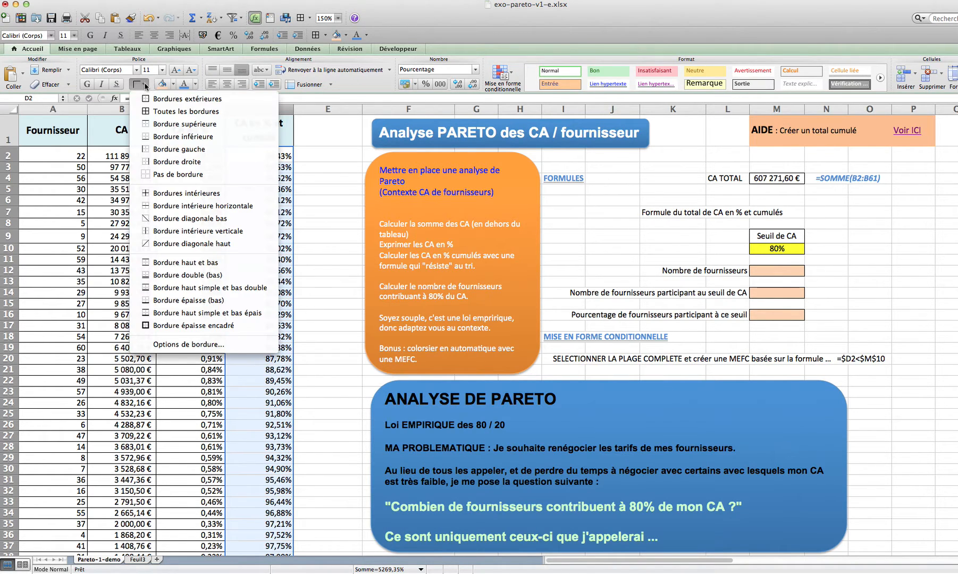
pyautogui.click(150, 113)
pyautogui.click(260, 150)
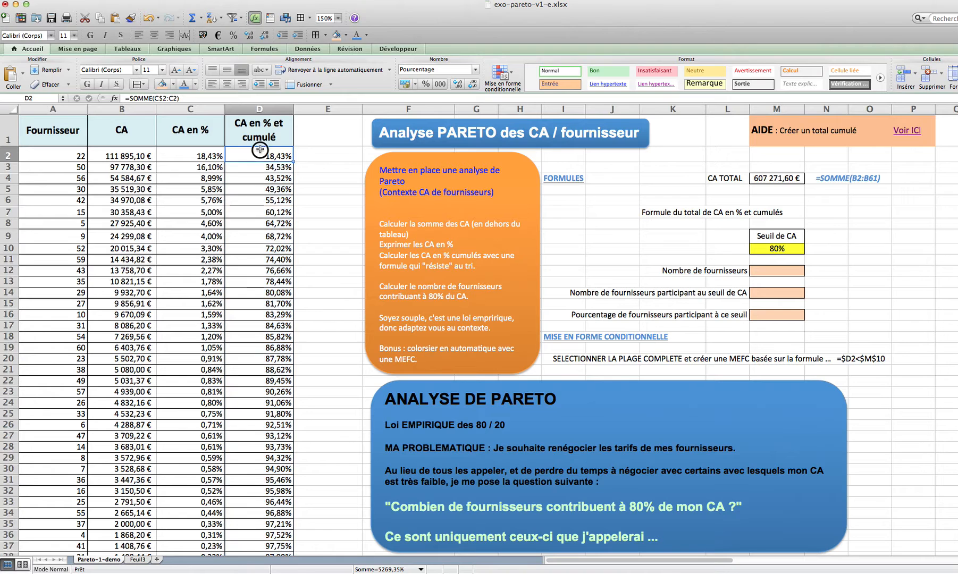
# - Examine the ranges summed by the cumulative formulas in D9, D2, D3 and the column's last cell, D61
pyautogui.doubleClick(258, 238)
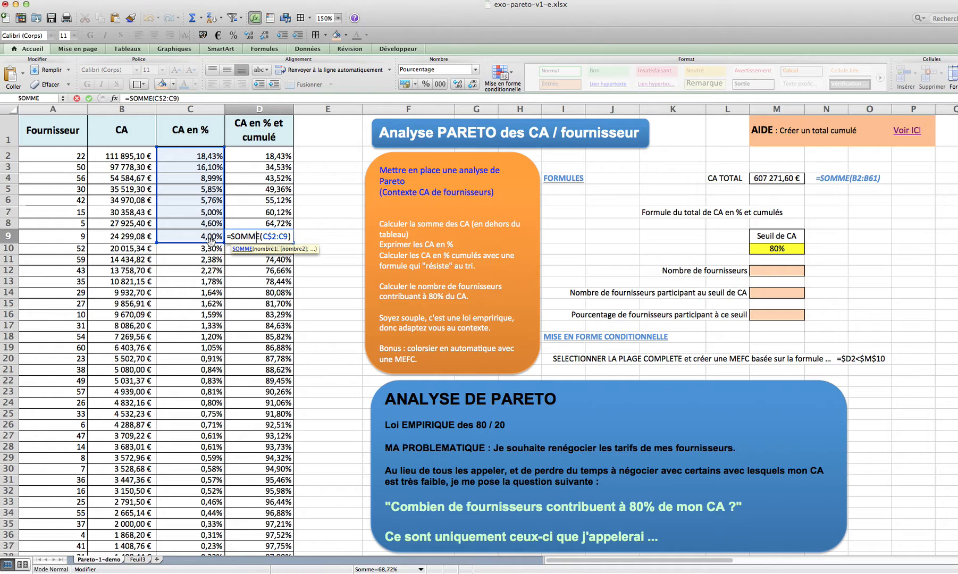
pyautogui.press('Return')
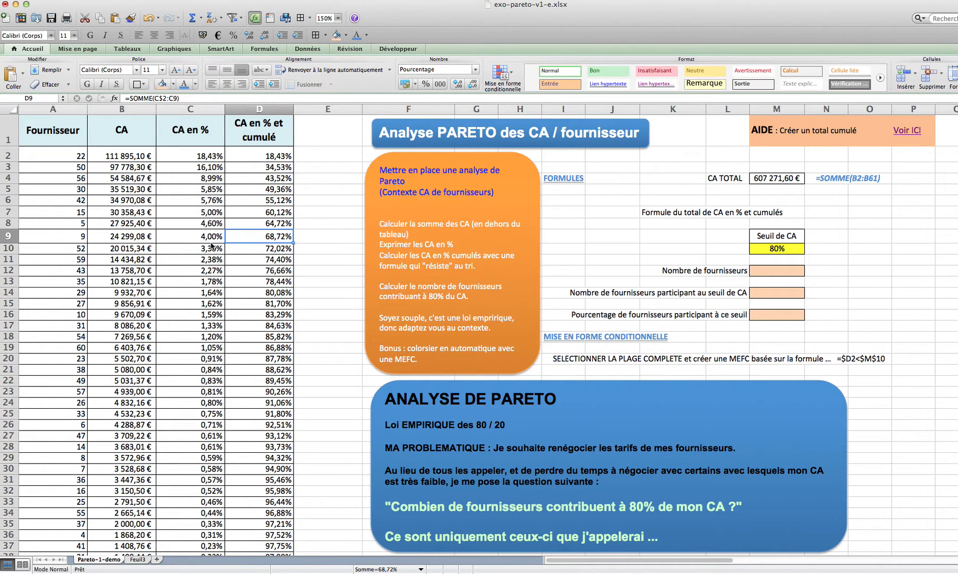
pyautogui.click(246, 157)
pyautogui.doubleClick(246, 158)
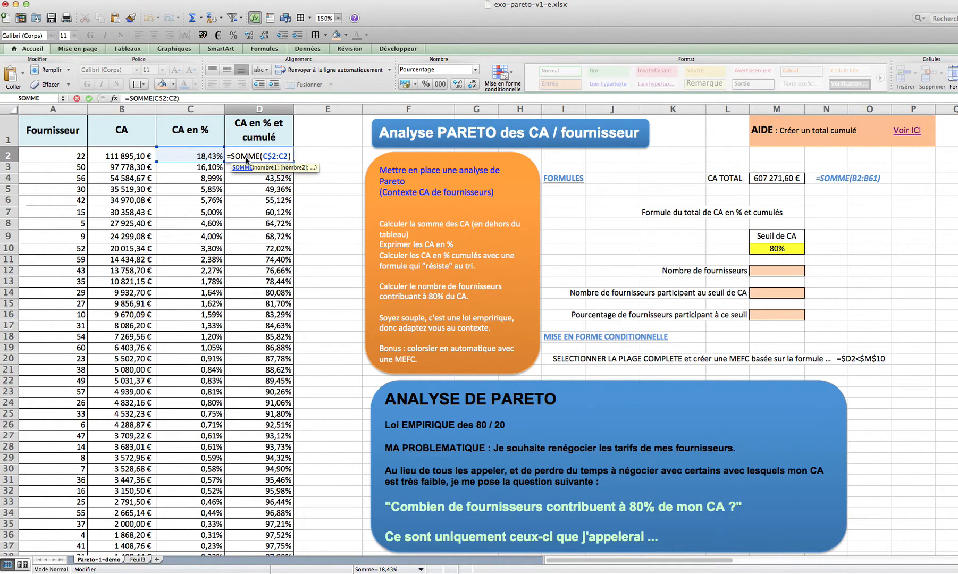
pyautogui.press('Return')
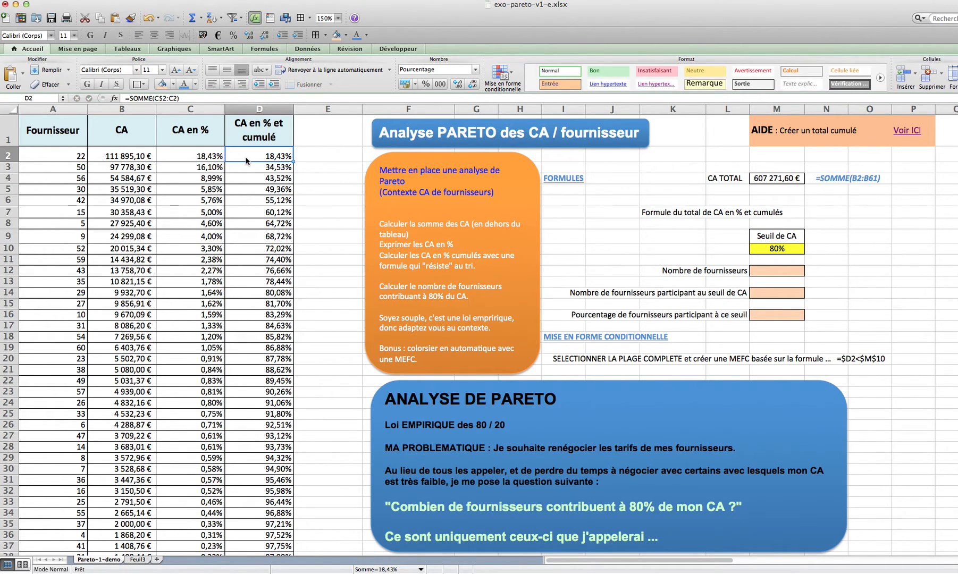
pyautogui.click(249, 165)
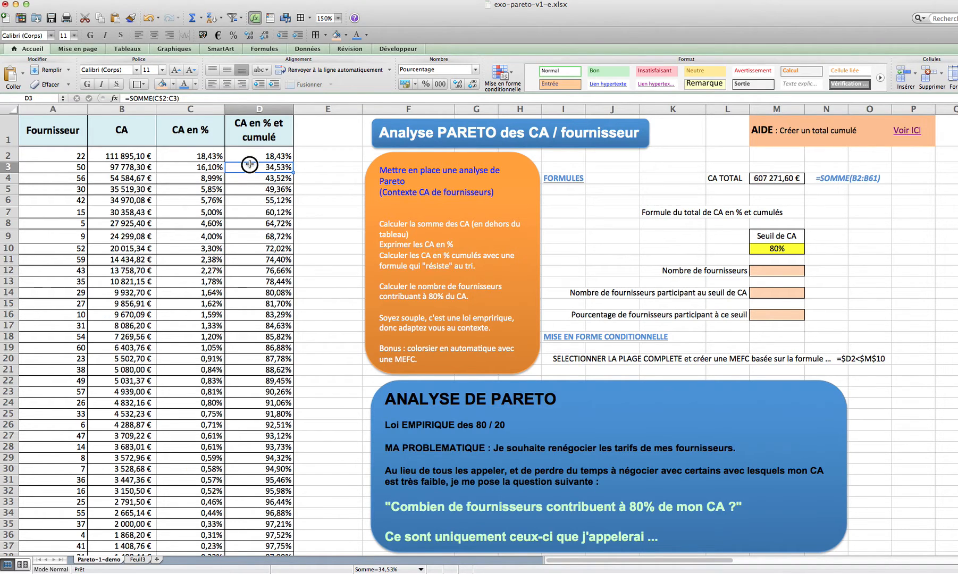
pyautogui.doubleClick(250, 164)
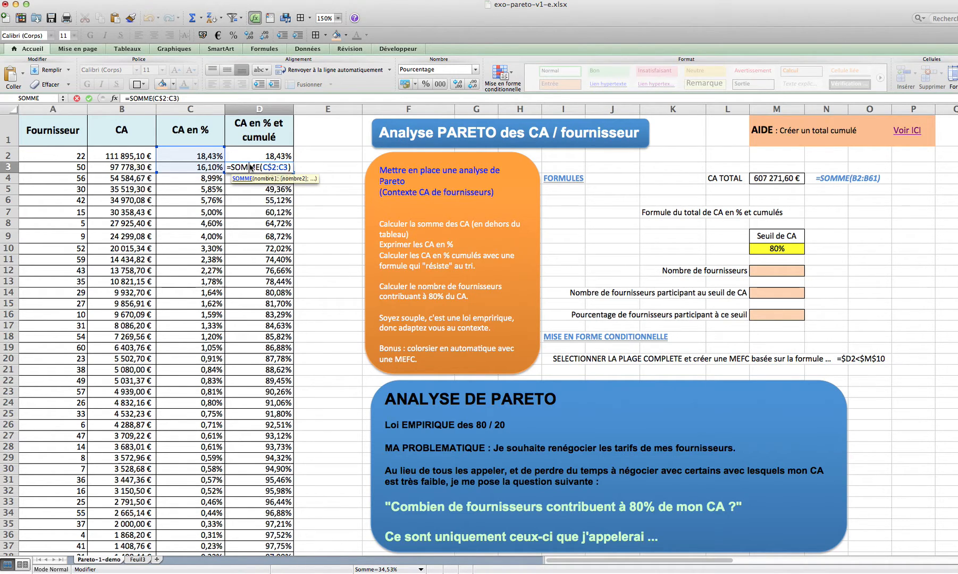
pyautogui.press('Return')
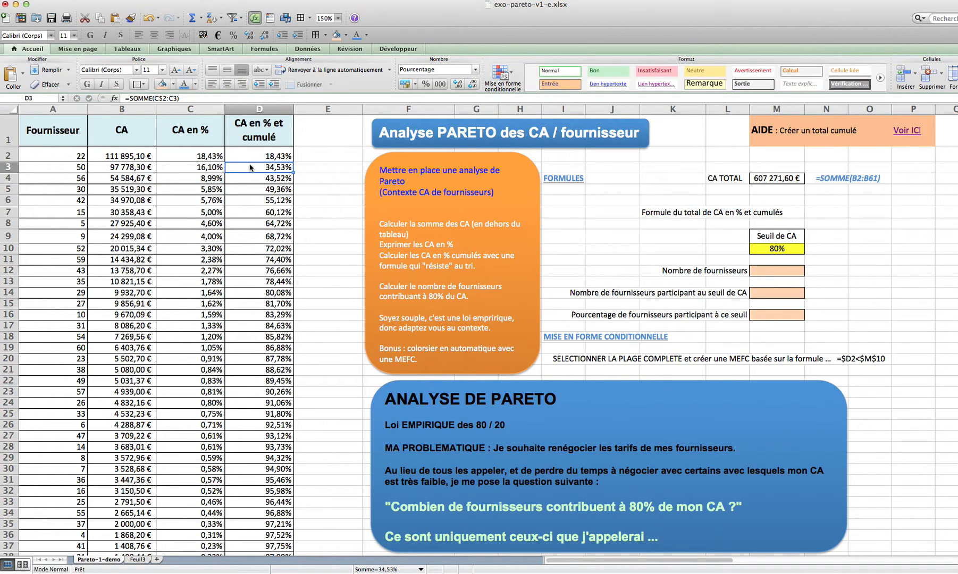
pyautogui.click(269, 249)
pyautogui.hotkey('ctrl', 'Down')
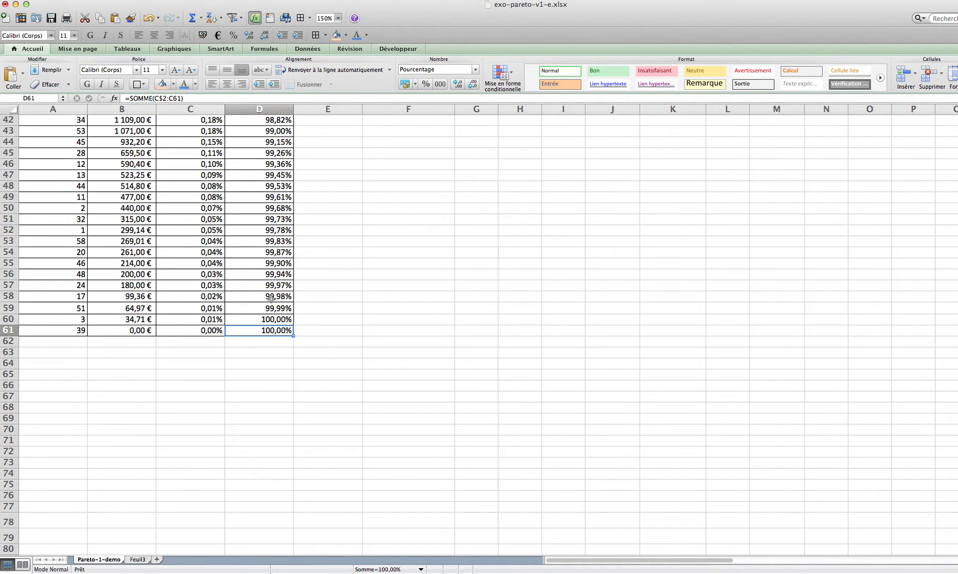
pyautogui.doubleClick(268, 332)
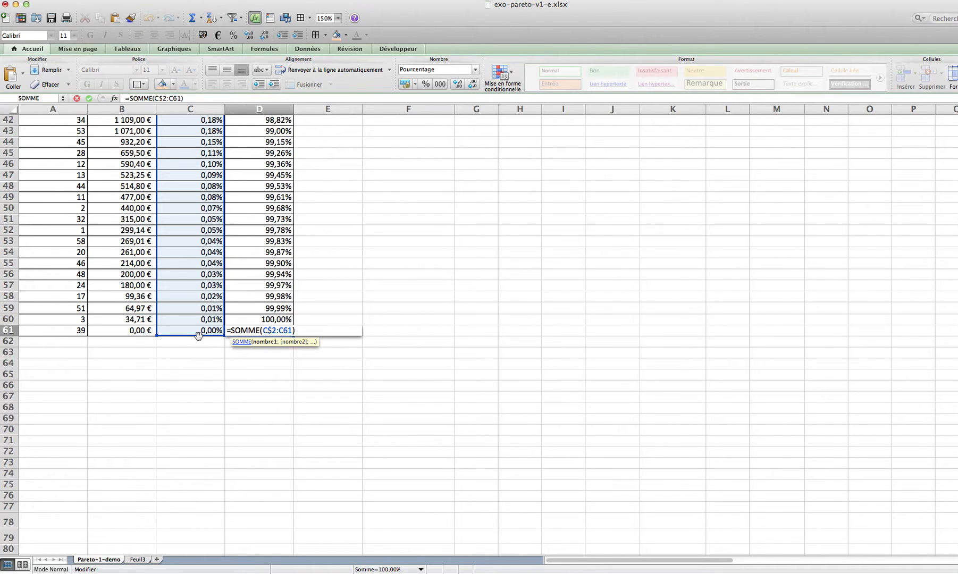
pyautogui.press('Escape')
pyautogui.scroll(15, 199, 341)
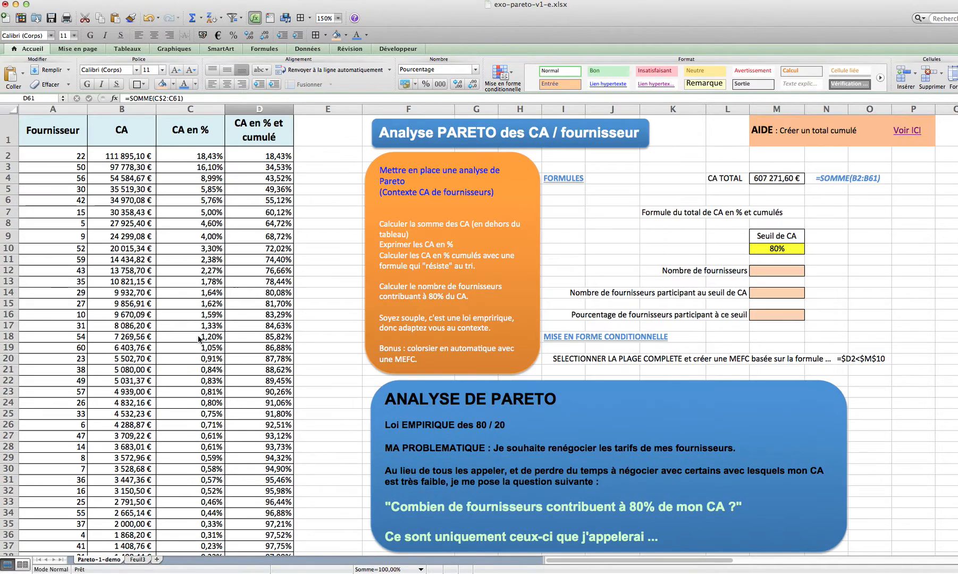
# - Copy D2's cumulative formula and enter it as the text =SOMME(C$2:C2) in N7, beside its label
pyautogui.click(238, 157)
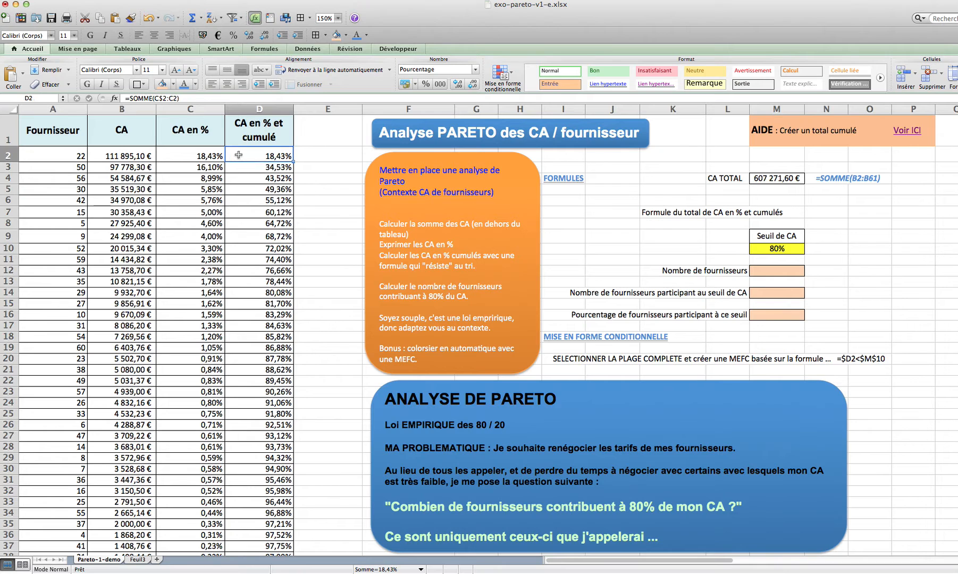
pyautogui.click(182, 98)
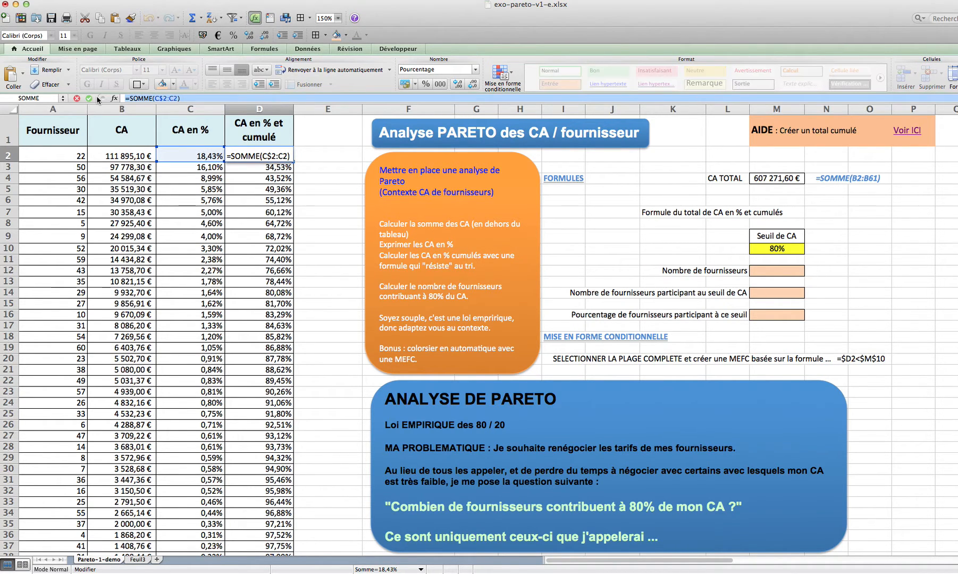
pyautogui.click(96, 98)
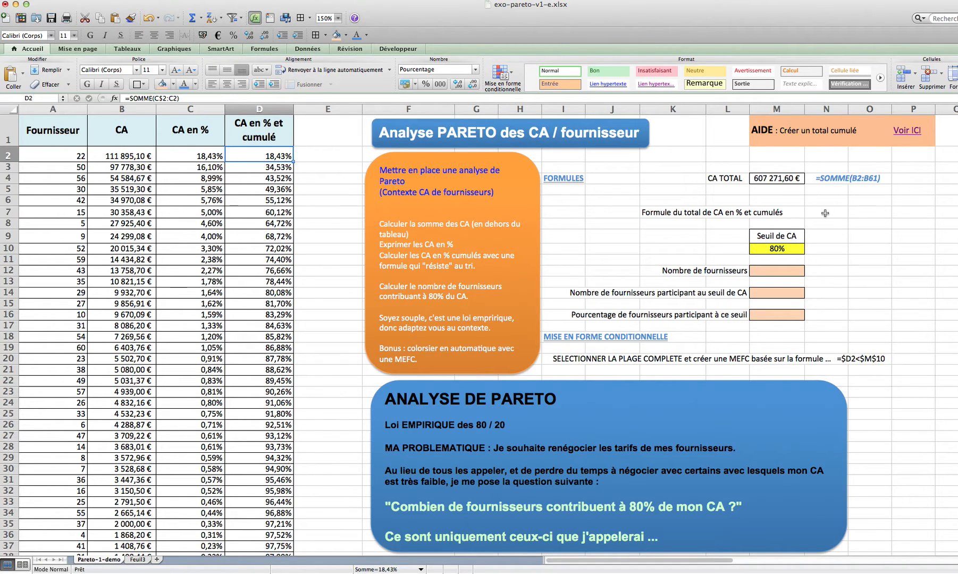
pyautogui.doubleClick(825, 213)
pyautogui.write('=SOMME(C$2:C2)')
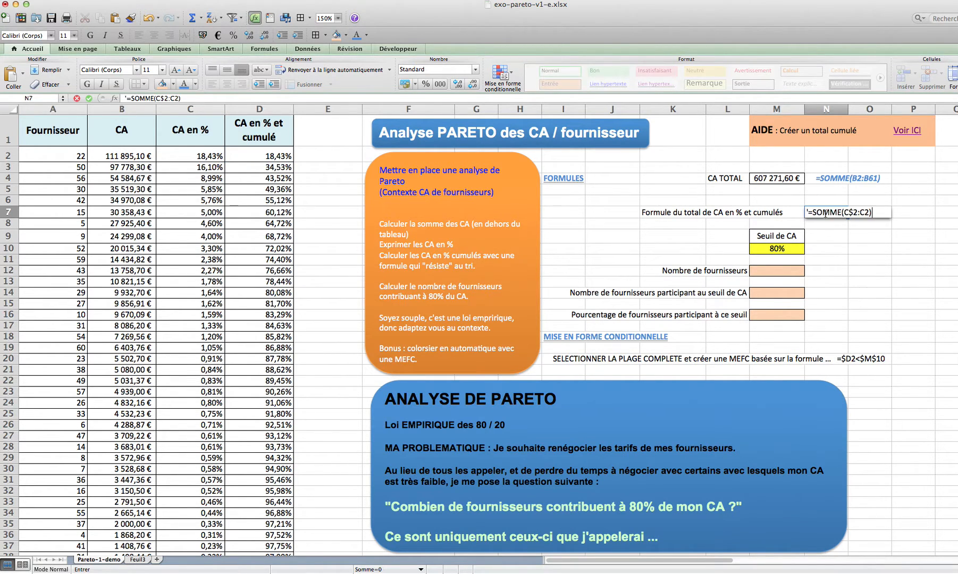
pyautogui.press('Return')
# - Copy the formatting of the formula text in N4 onto N7, N12, N14 and N16
pyautogui.click(829, 181)
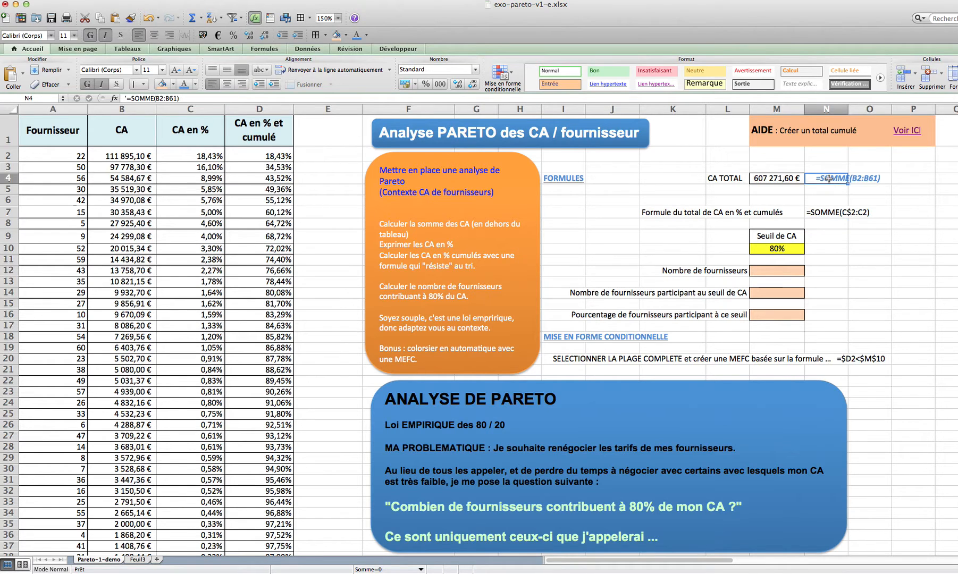
pyautogui.click(133, 19)
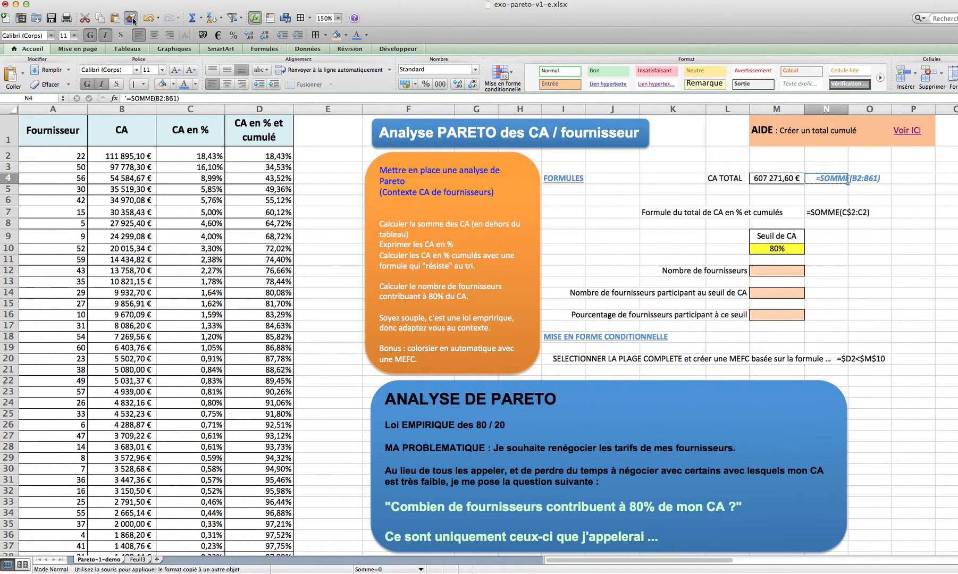
pyautogui.click(833, 213)
pyautogui.click(830, 271)
pyautogui.click(829, 296)
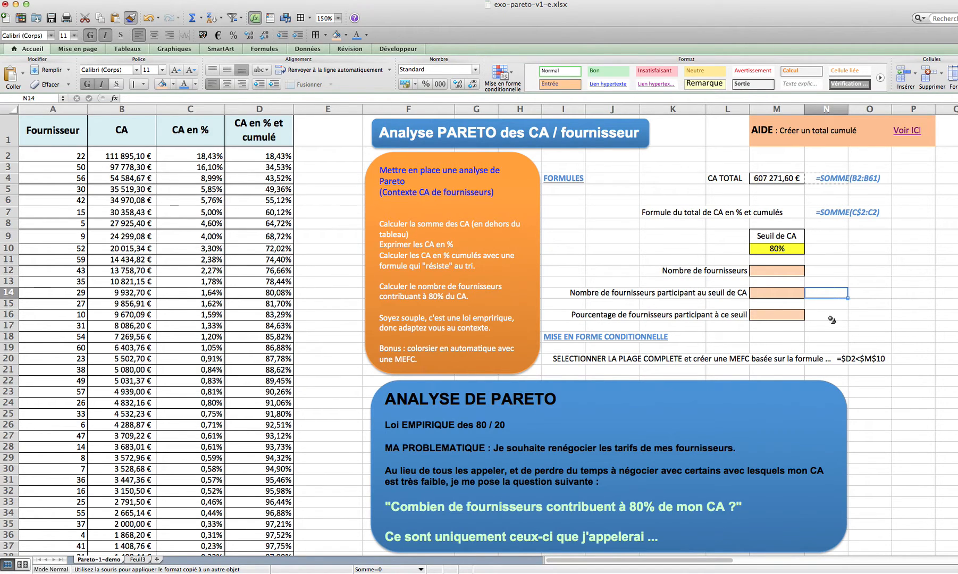
pyautogui.click(831, 316)
pyautogui.press('Escape')
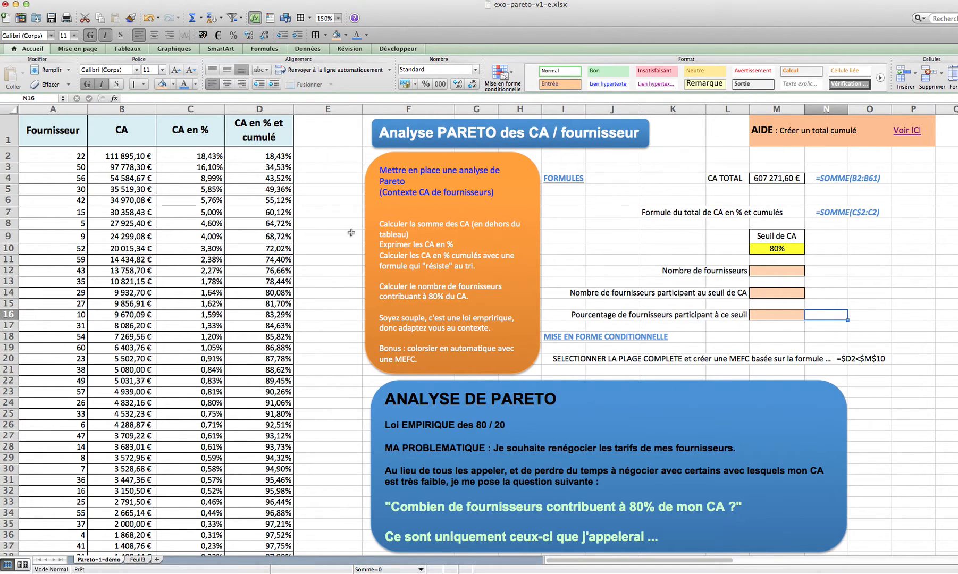
# - Sort the supplier table in ascending order of the Fournisseur column
pyautogui.click(128, 191)
pyautogui.click(22, 51)
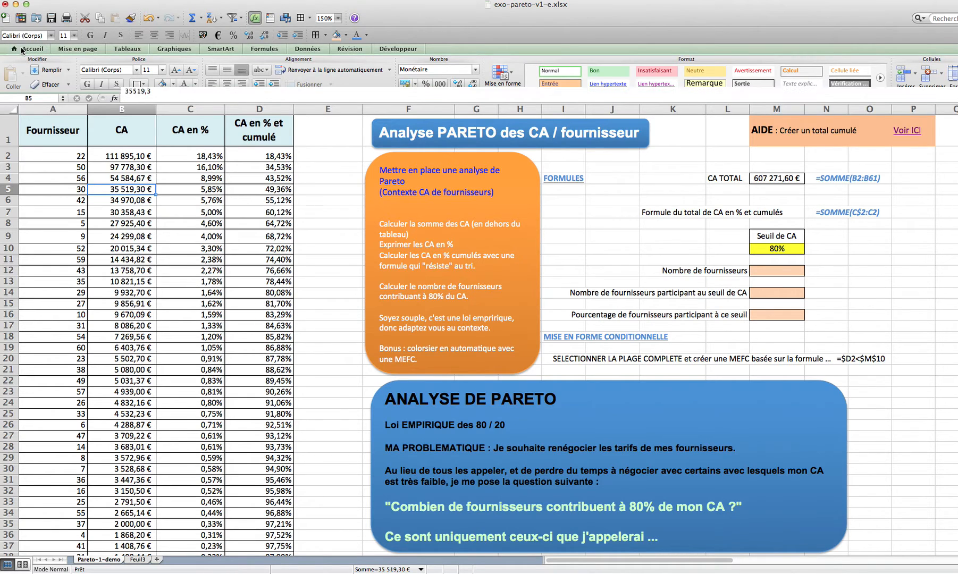
pyautogui.click(303, 48)
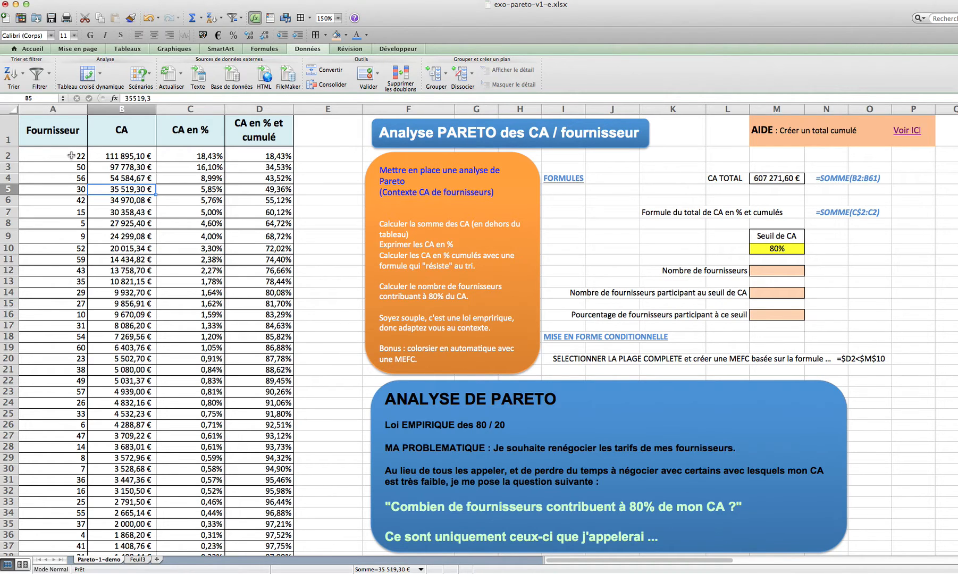
pyautogui.click(68, 207)
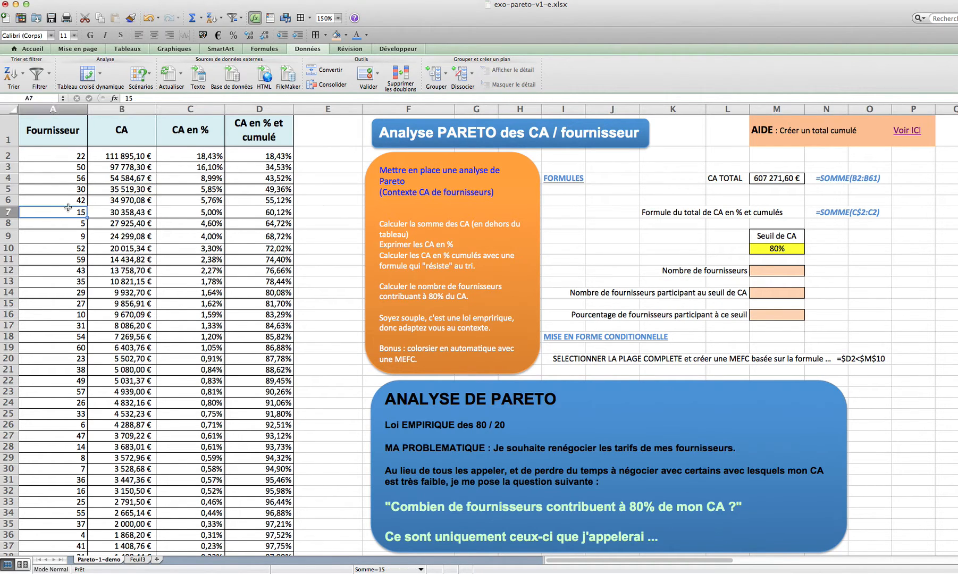
pyautogui.click(14, 73)
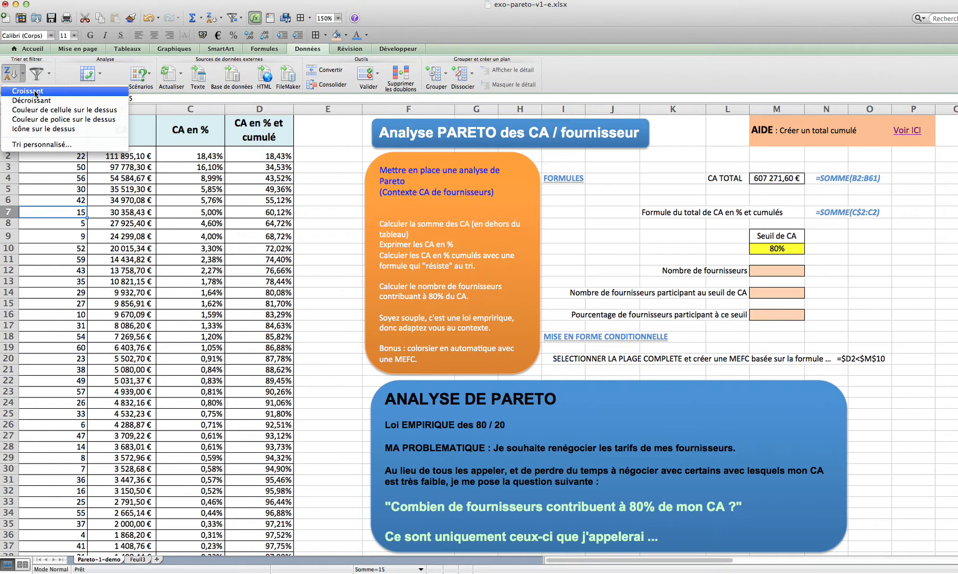
pyautogui.click(35, 92)
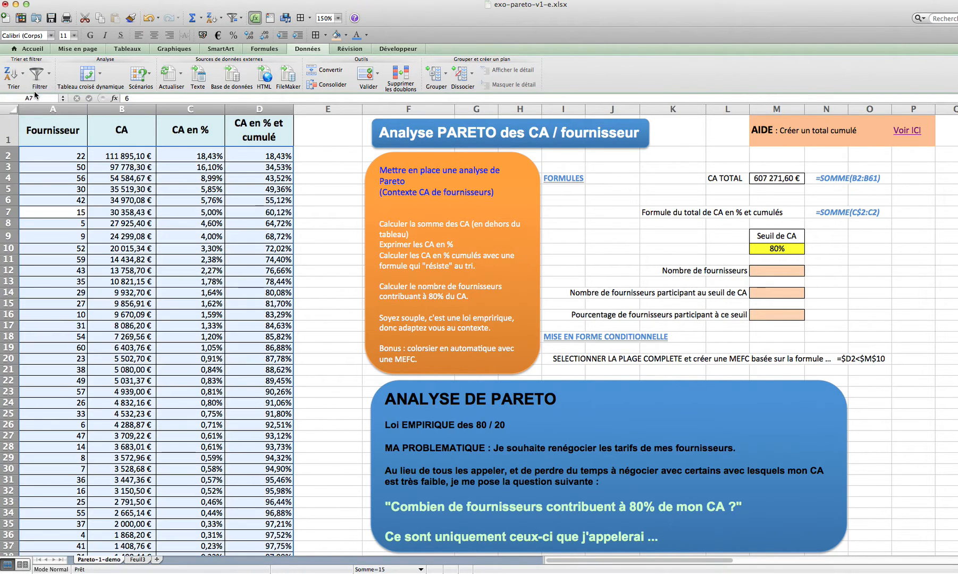
# - Inspect the cumulative formula in D2 and the range it sums in the sorted table
pyautogui.click(266, 154)
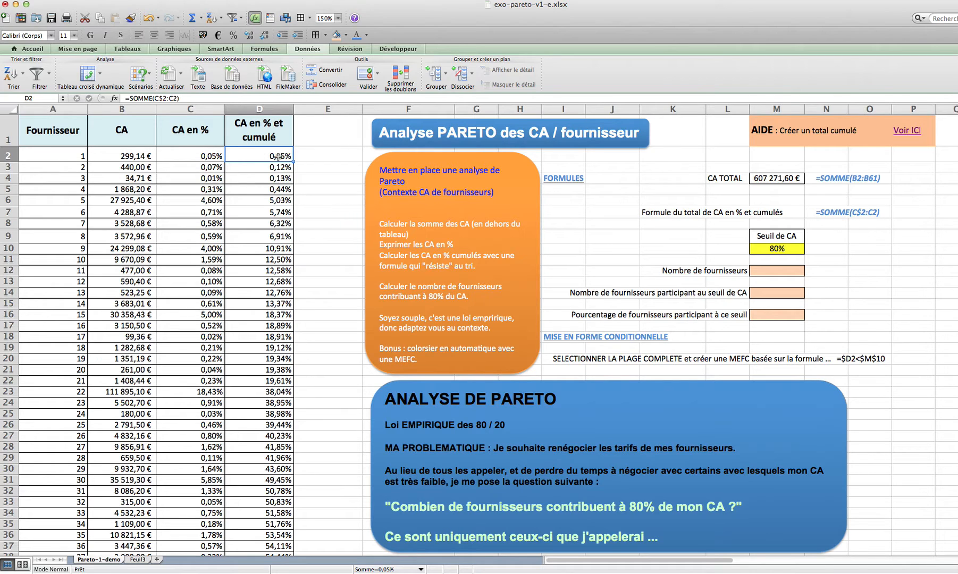
pyautogui.doubleClick(279, 157)
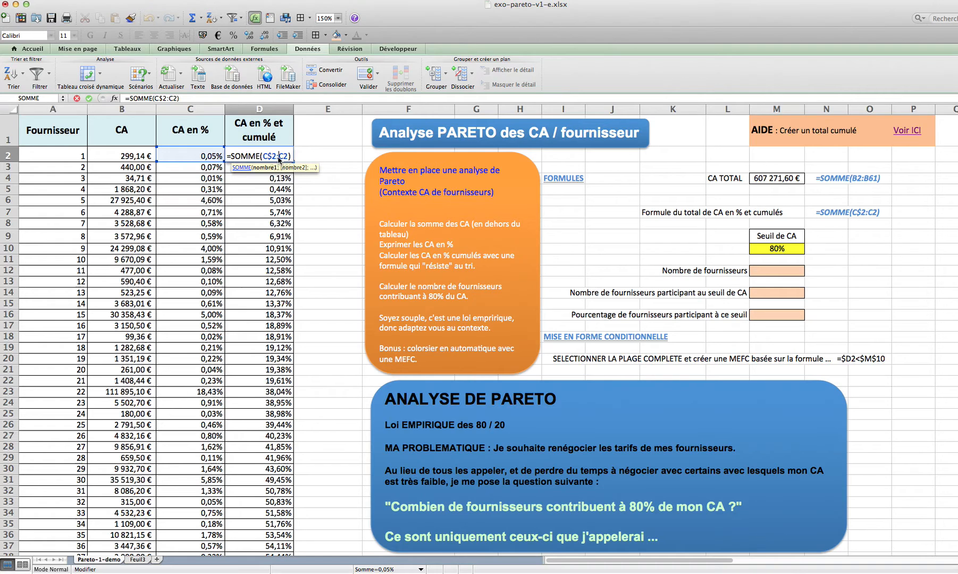
pyautogui.press('Escape')
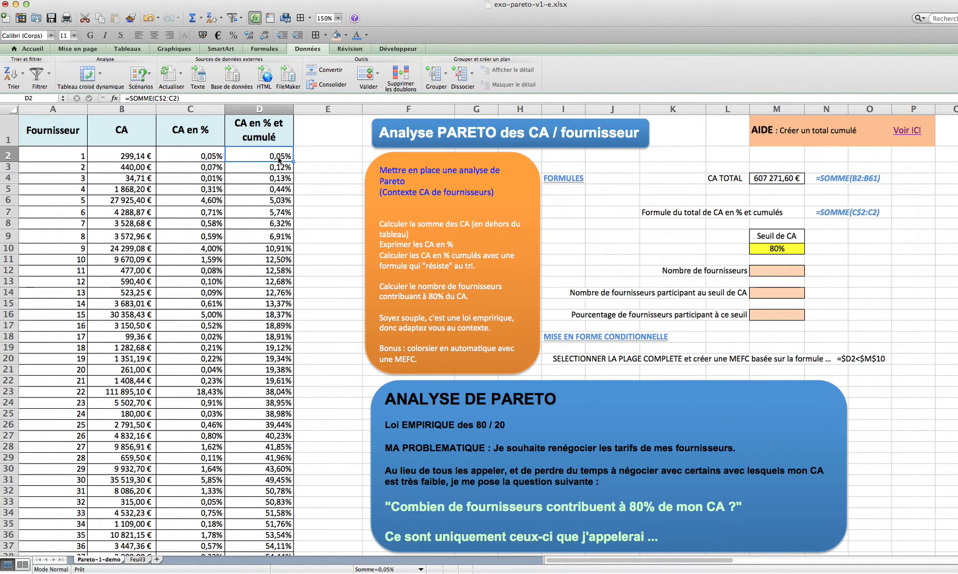
# - Sort the supplier table in descending order of the CA column
pyautogui.click(119, 156)
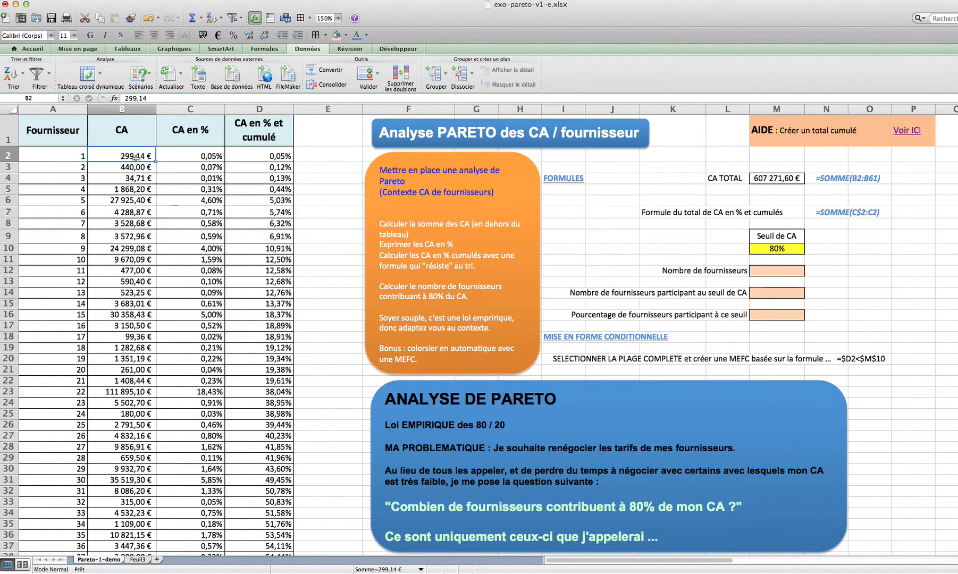
pyautogui.click(25, 74)
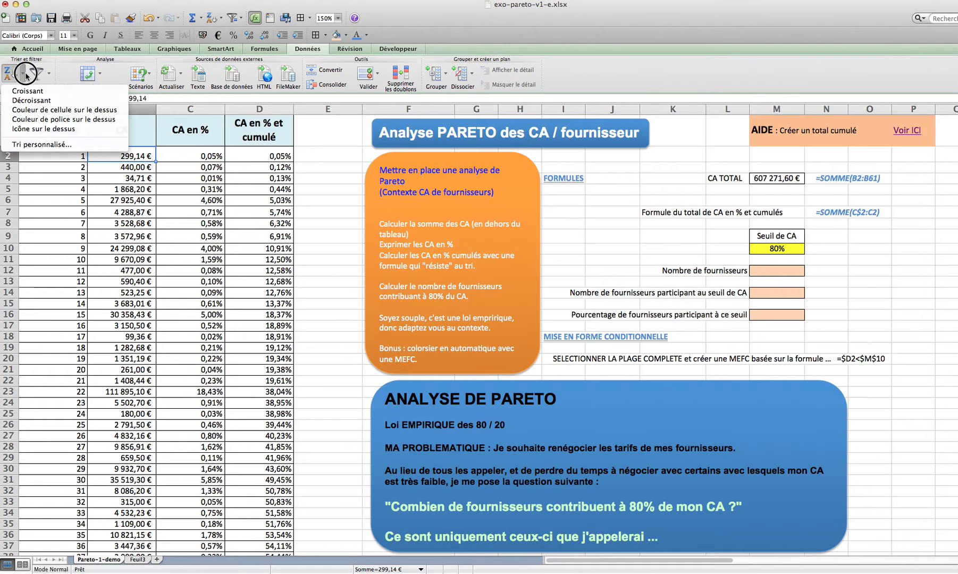
pyautogui.click(33, 98)
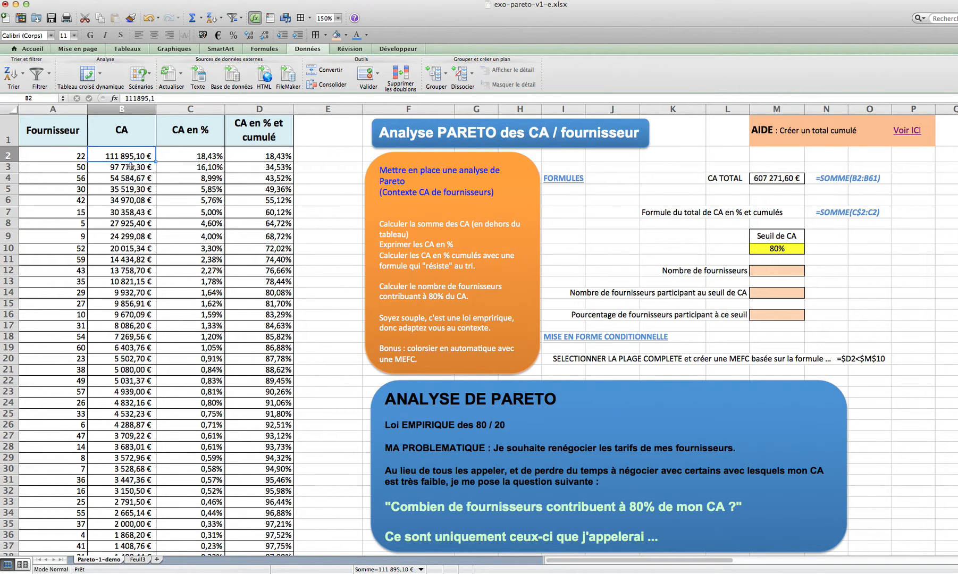
# - Examine the cumulative percentages around the 80% threshold, highlighting the supplier rows A2:D14, A2:D13 and A2:D16 in turn
pyautogui.click(264, 166)
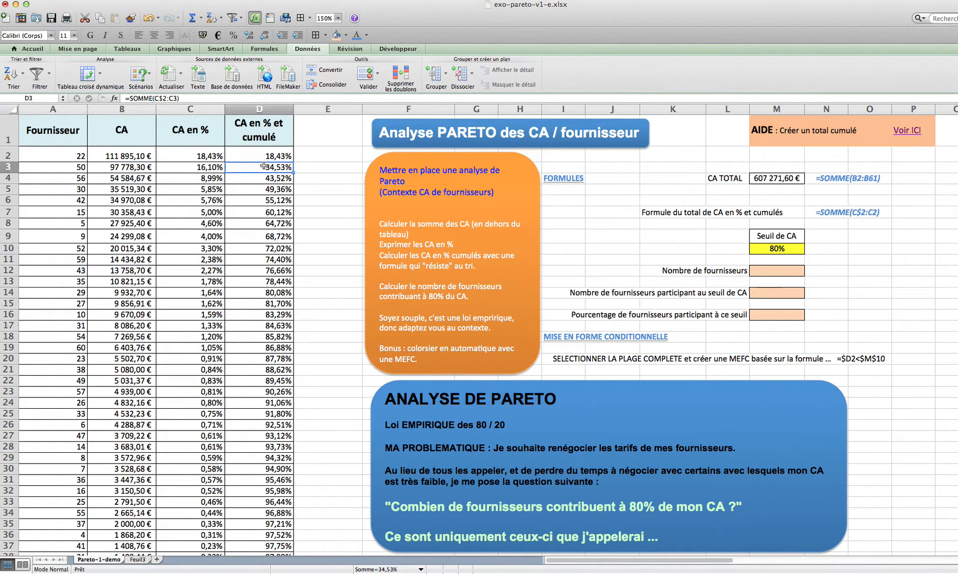
pyautogui.moveTo(70, 155); pyautogui.dragTo(272, 291)
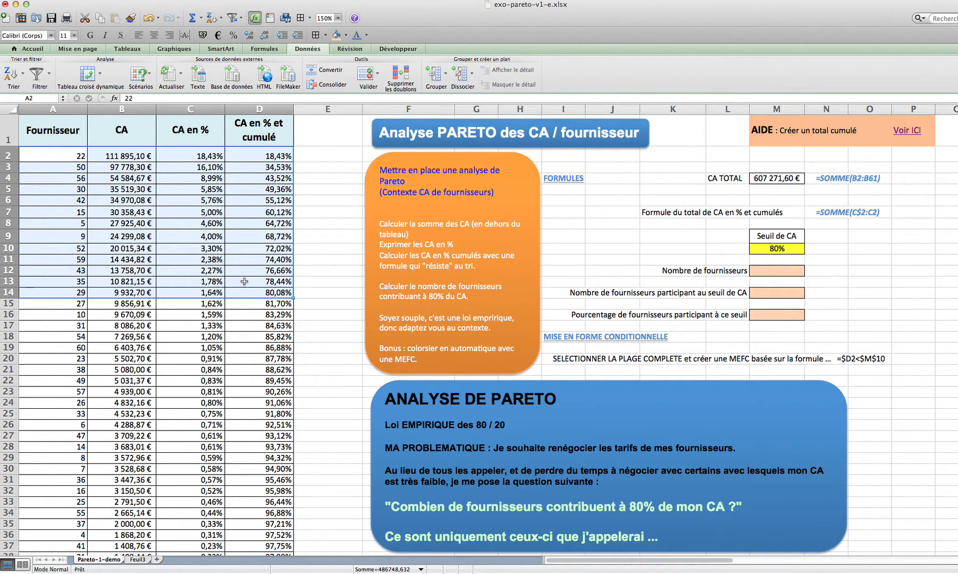
pyautogui.moveTo(63, 158); pyautogui.dragTo(272, 281)
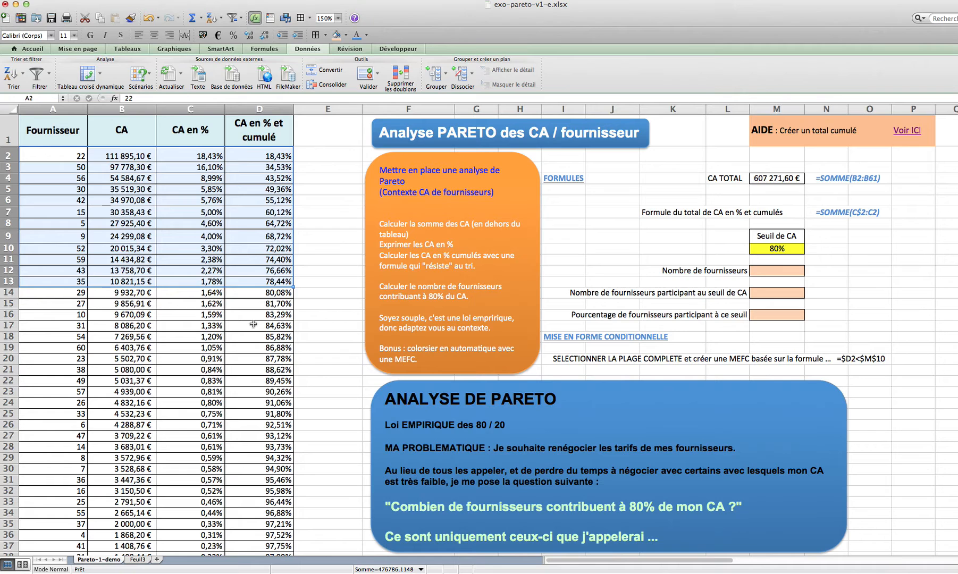
pyautogui.click(68, 157)
pyautogui.moveTo(68, 158); pyautogui.dragTo(279, 315)
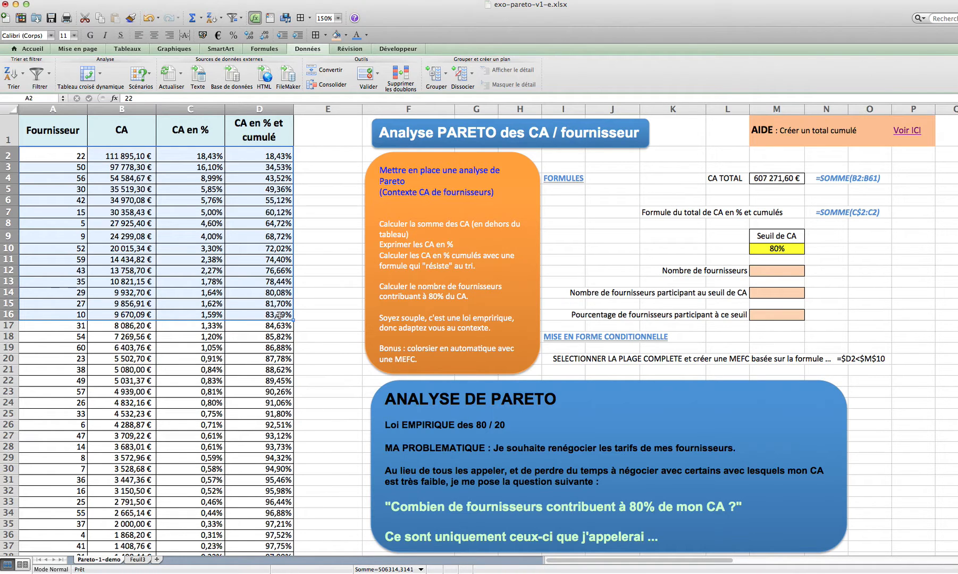
pyautogui.click(223, 222)
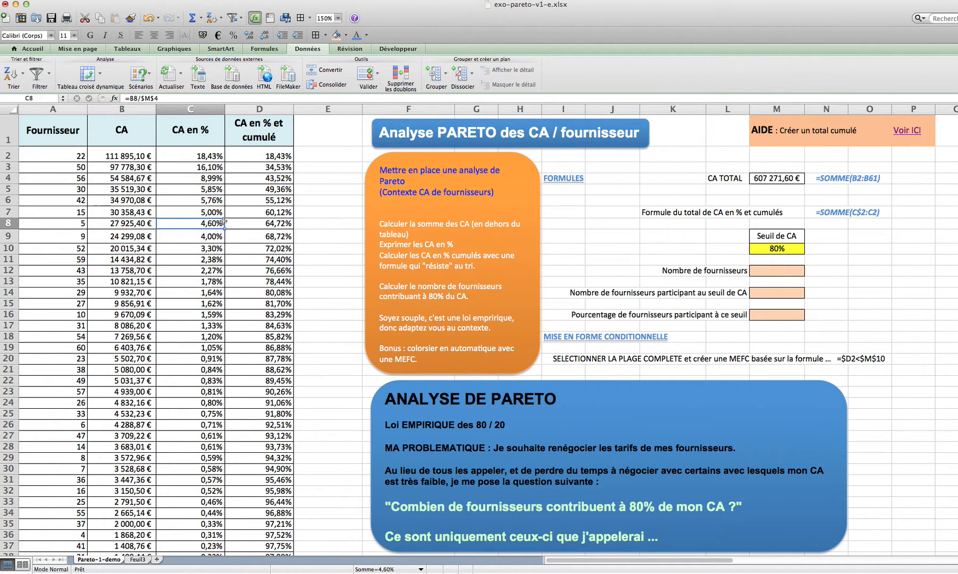
# - Count the suppliers in M12 with the formula =NBVAL(A2:A61)
pyautogui.click(790, 271)
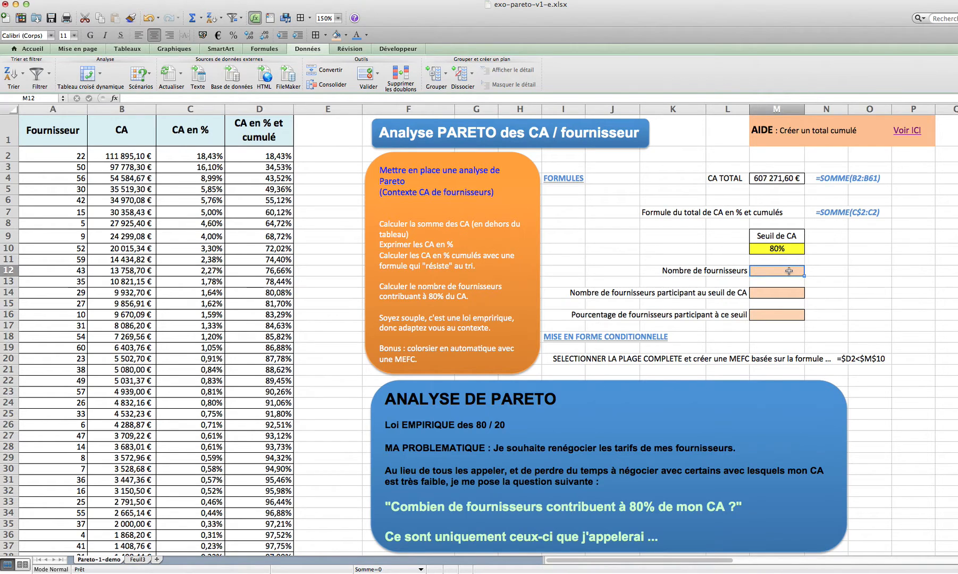
pyautogui.write('=nBVAL')
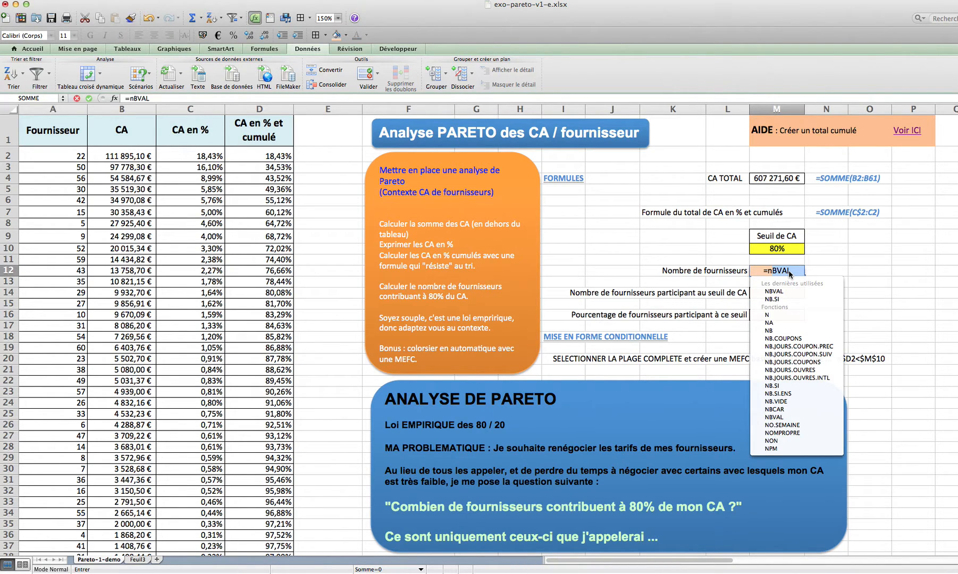
pyautogui.write('bva')
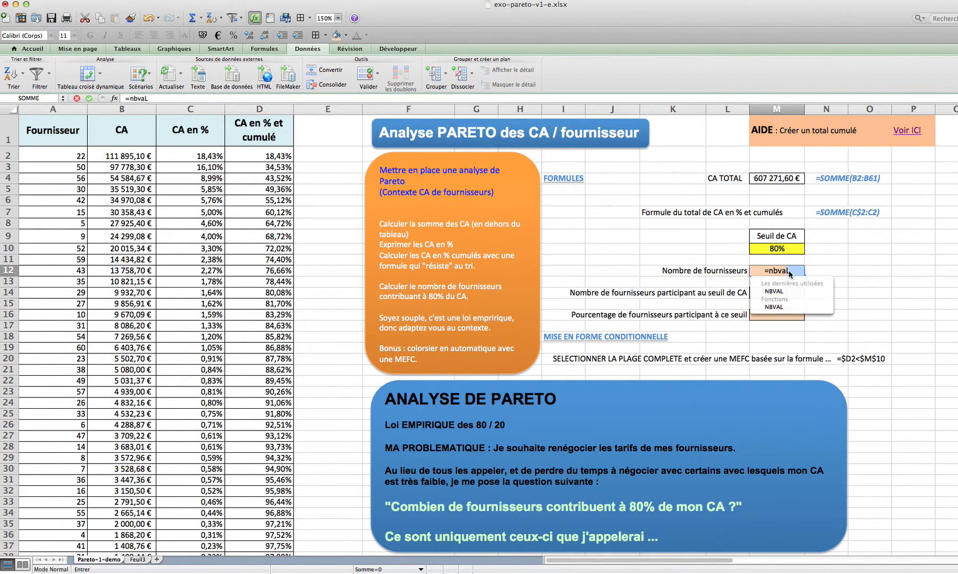
pyautogui.write('l(')
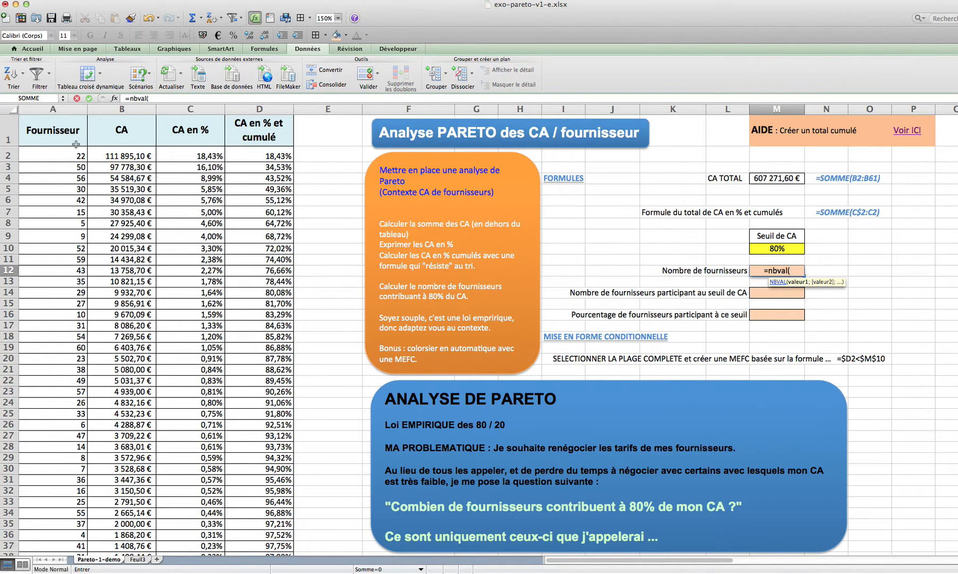
pyautogui.moveTo(60, 155); pyautogui.dragTo(55, 475)
pyautogui.write(')')
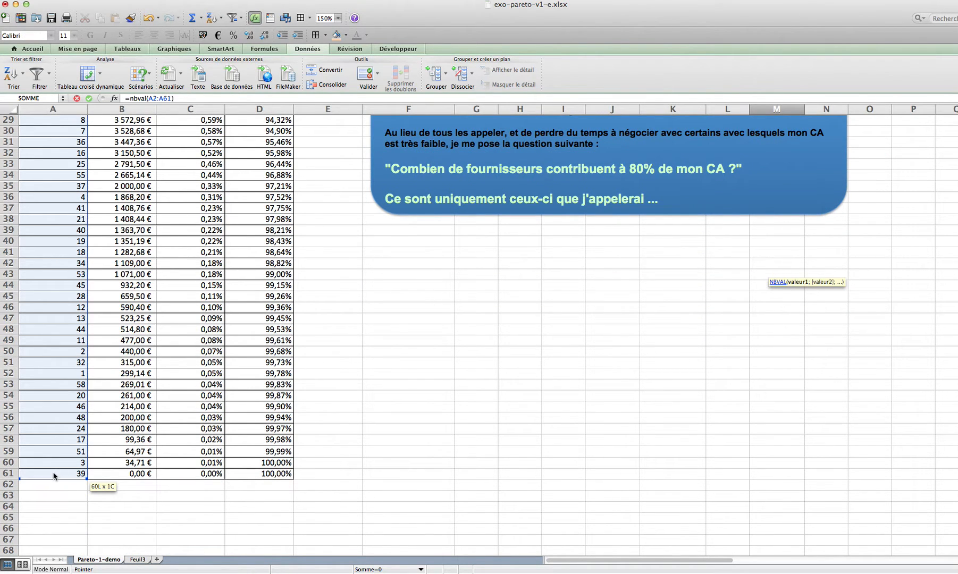
pyautogui.press('Return')
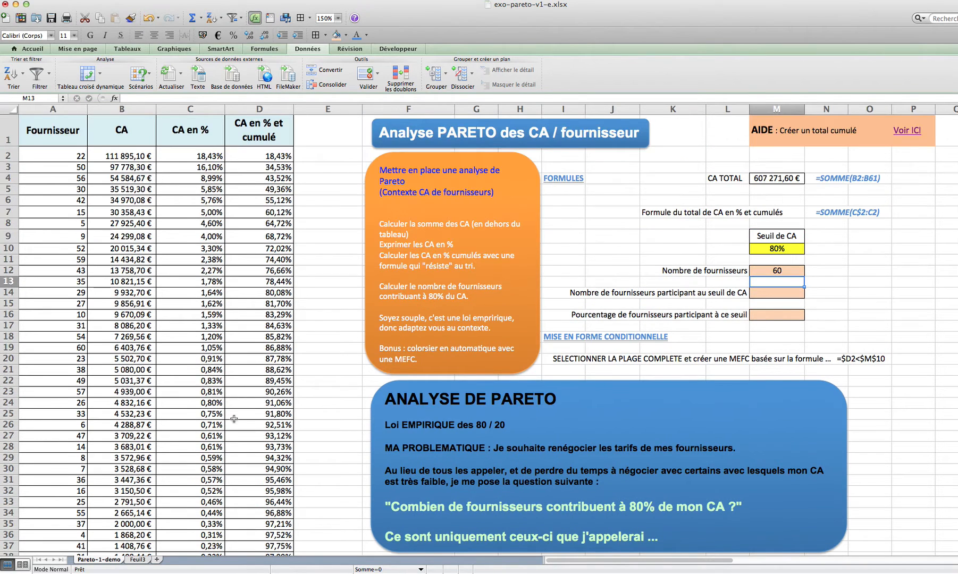
# - Count the suppliers below the threshold in M14 with =NB.SI(D2:D61;"<80%") and check the result against rows A2:D13
pyautogui.click(778, 292)
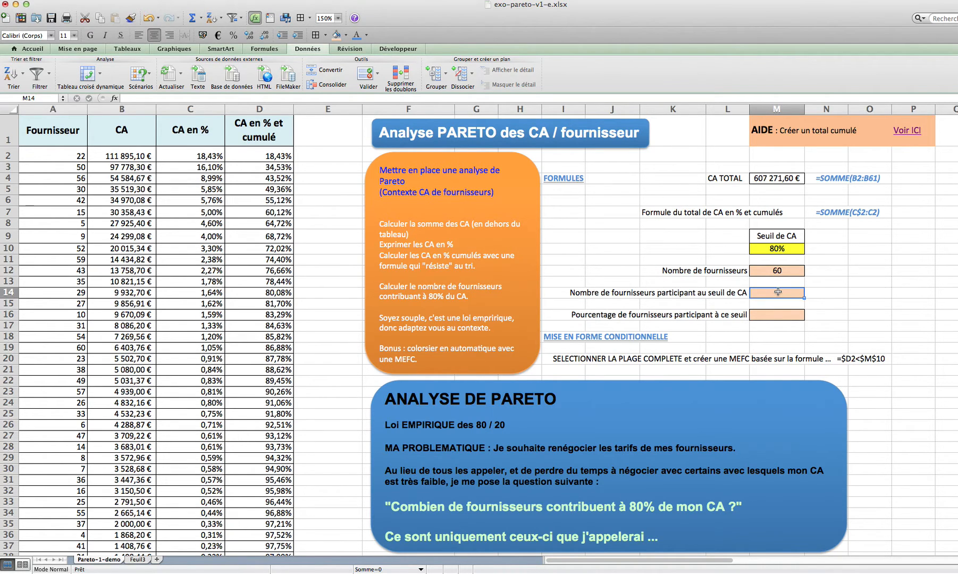
pyautogui.write('nb.si')
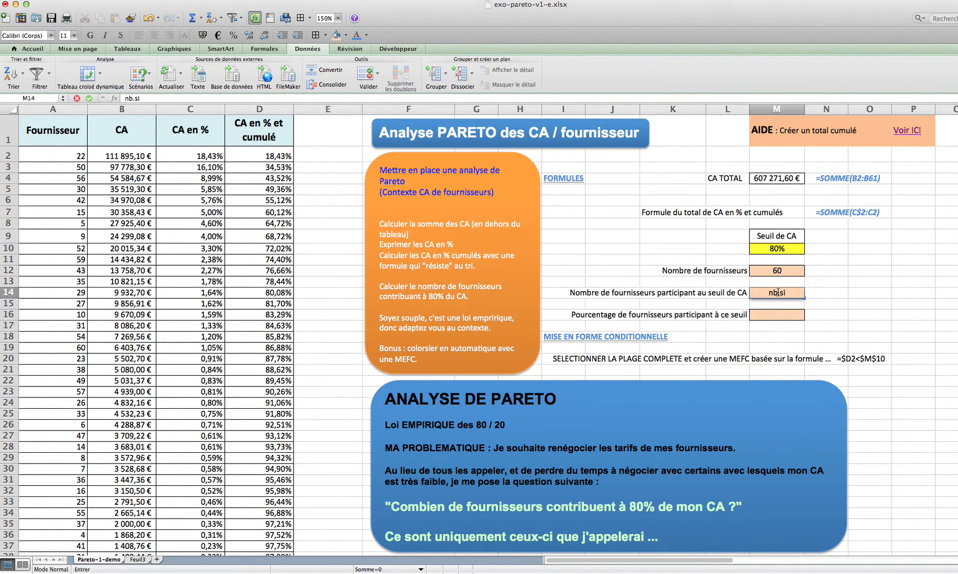
pyautogui.click(126, 99)
pyautogui.write('=')
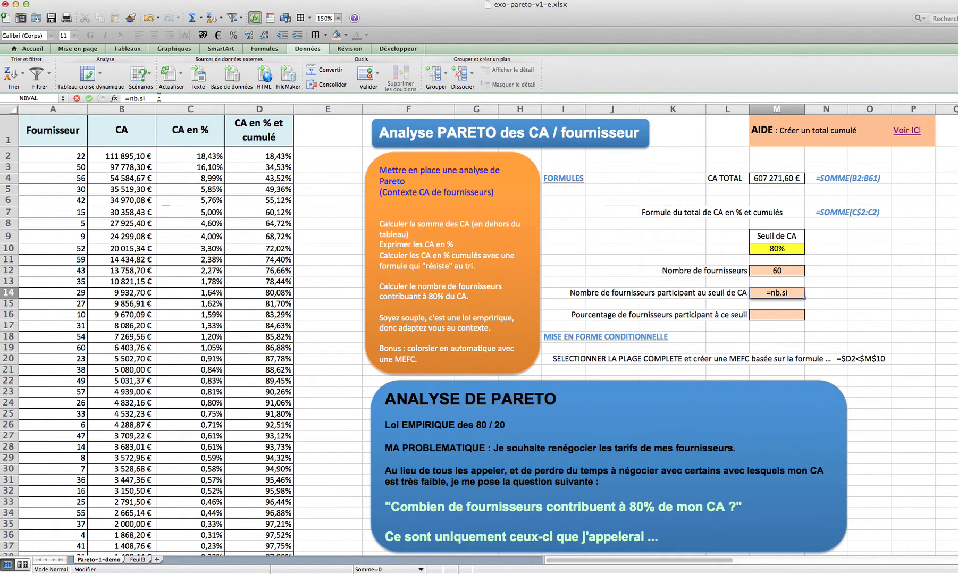
pyautogui.write('(')
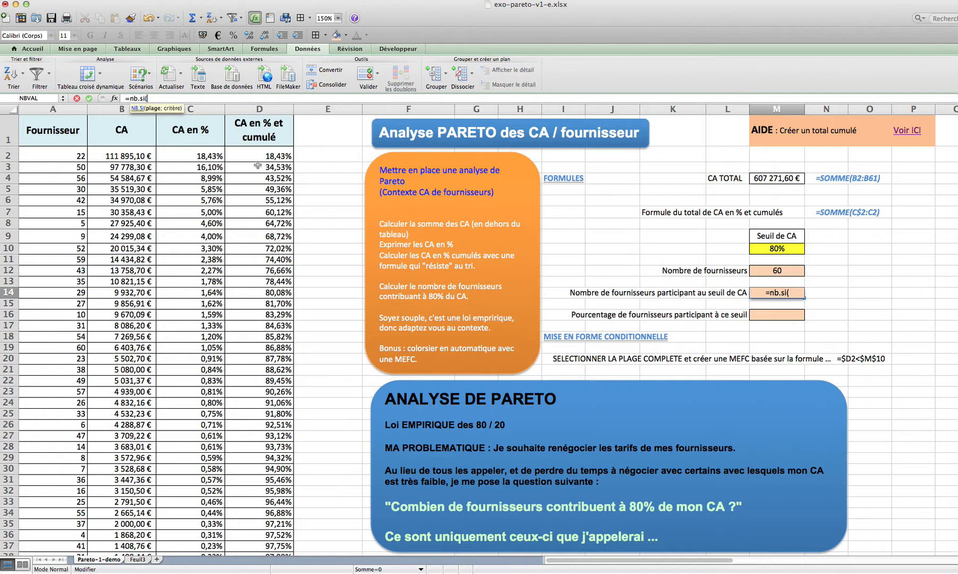
pyautogui.moveTo(244, 154); pyautogui.dragTo(273, 343)
pyautogui.write(';')
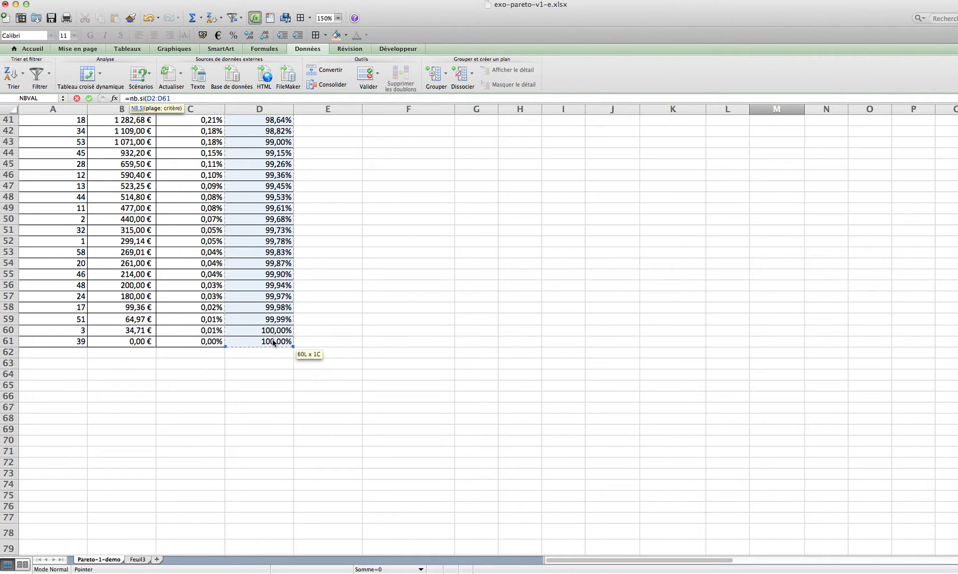
pyautogui.write('"<')
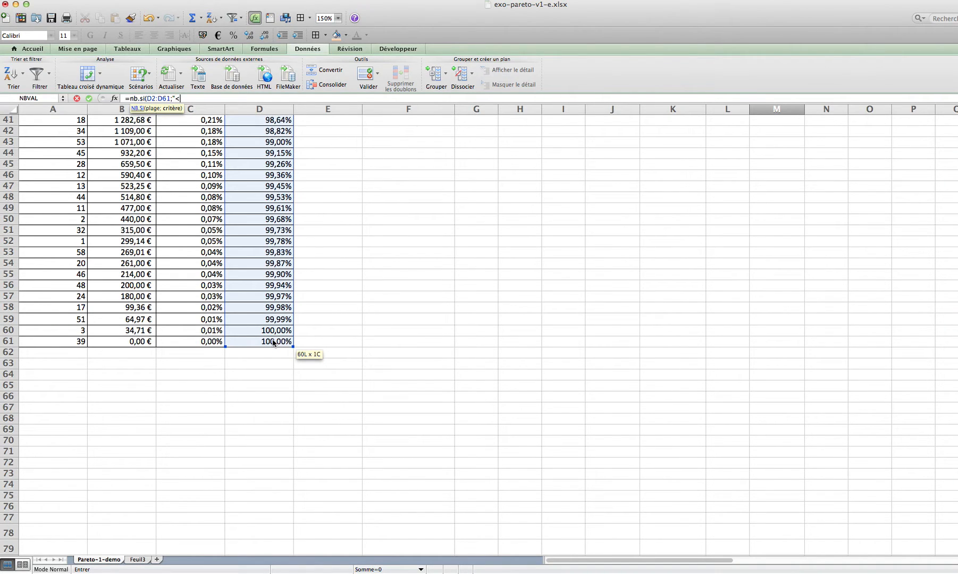
pyautogui.write('80%"')
pyautogui.press('Return')
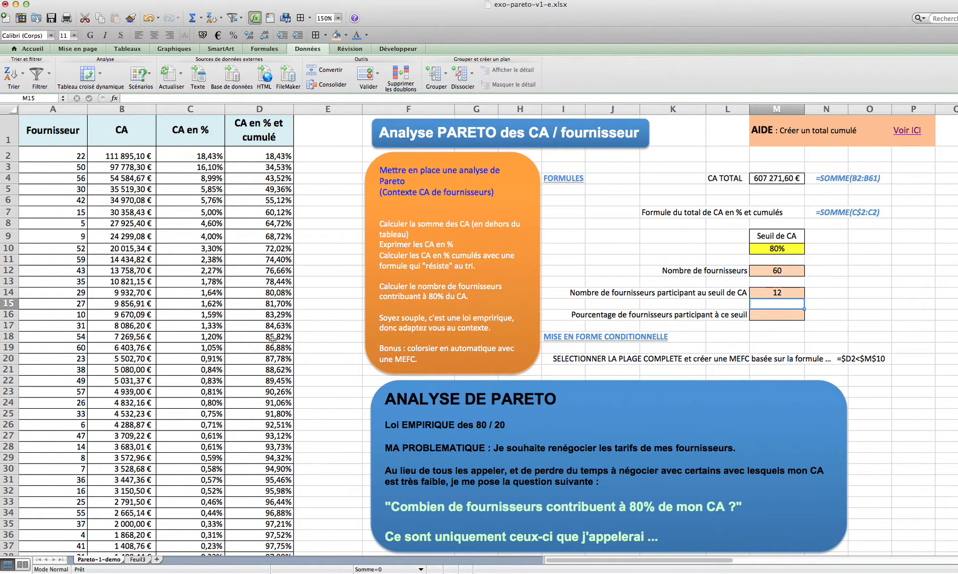
pyautogui.click(788, 292)
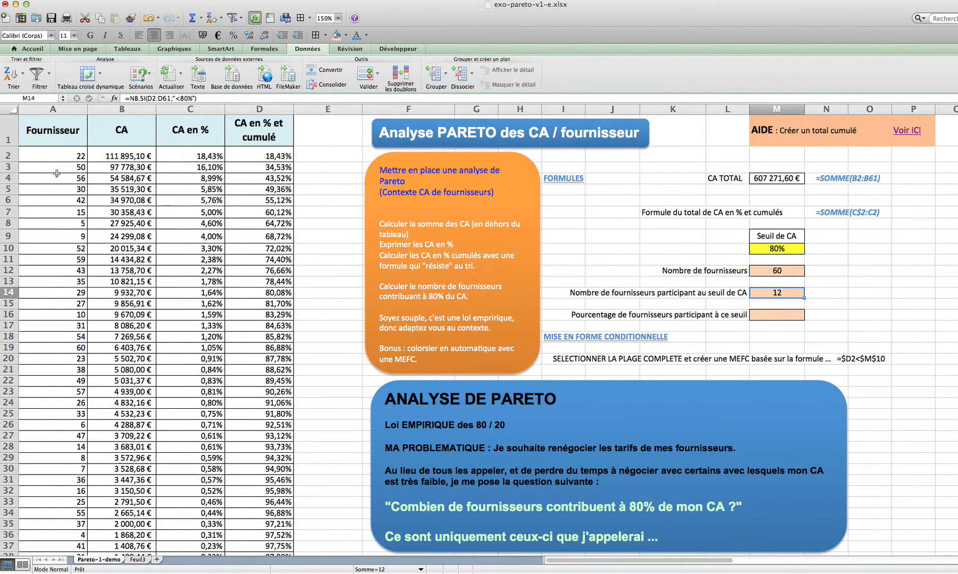
pyautogui.moveTo(54, 158); pyautogui.dragTo(281, 281)
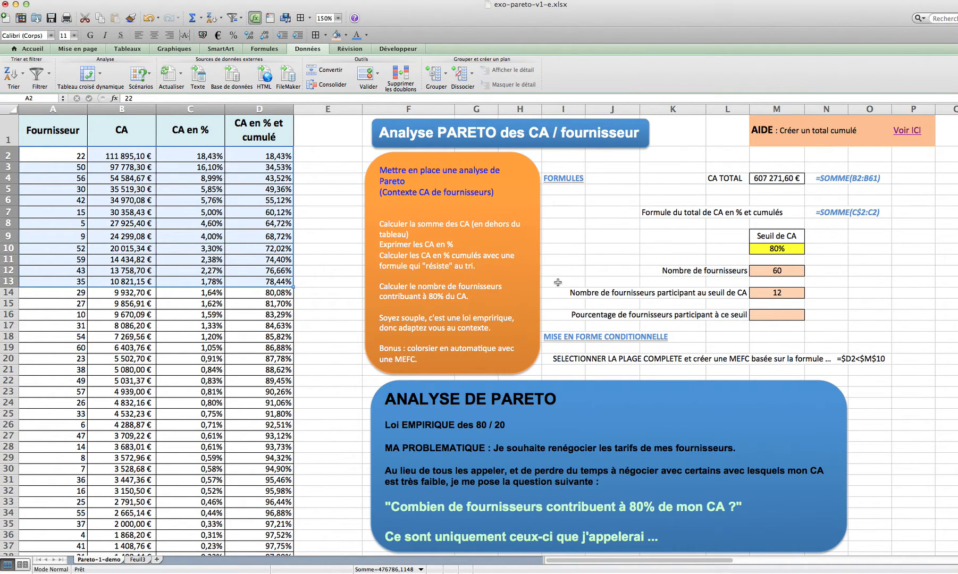
# - Calculate the percentage of suppliers reaching the threshold in M16 with the formula =M14/M12
pyautogui.click(798, 317)
pyautogui.write('=')
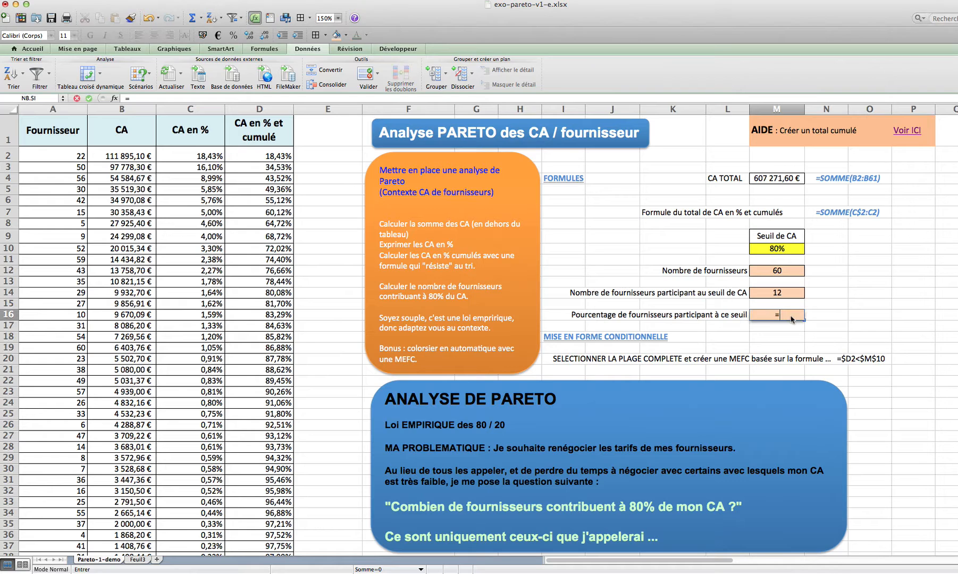
pyautogui.click(778, 293)
pyautogui.write('/')
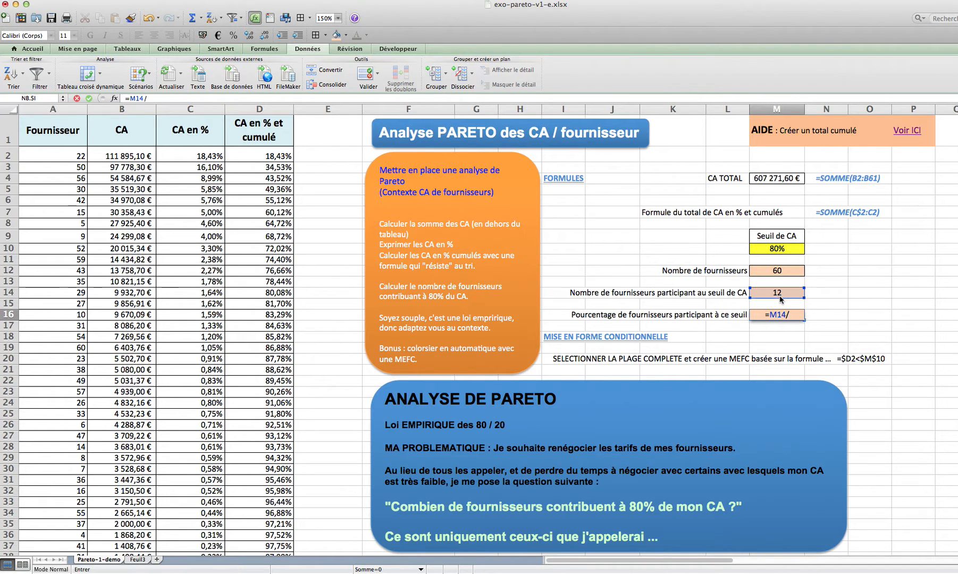
pyautogui.click(776, 274)
pyautogui.press('Return')
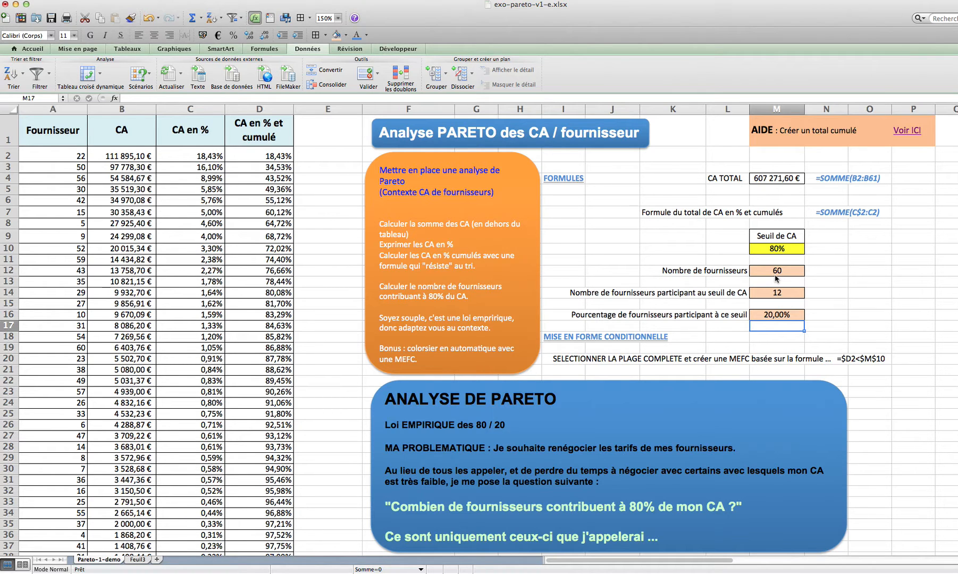
# - Document the supplier count formula from M12 as the text =NBVAL(A2:A61) in N12
pyautogui.click(776, 272)
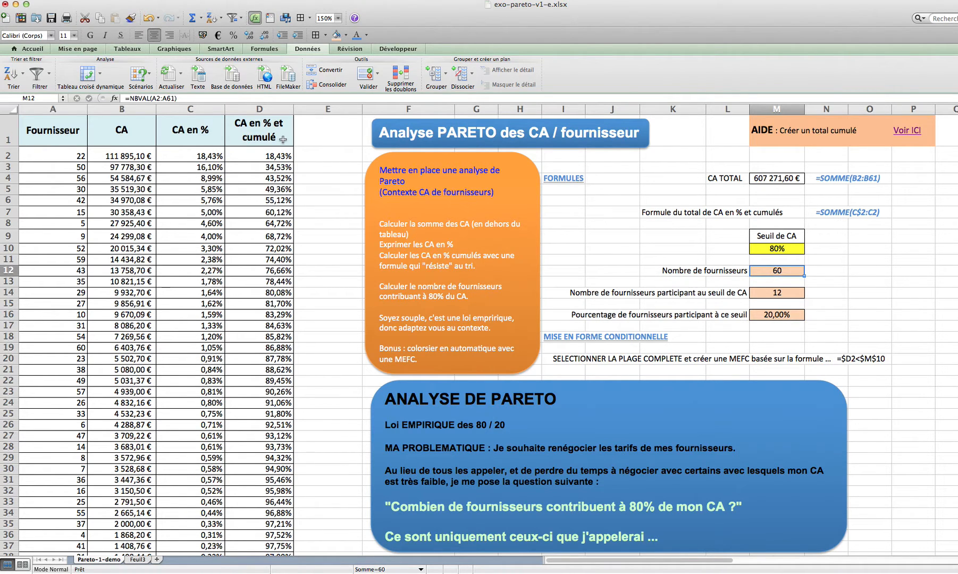
pyautogui.click(186, 99)
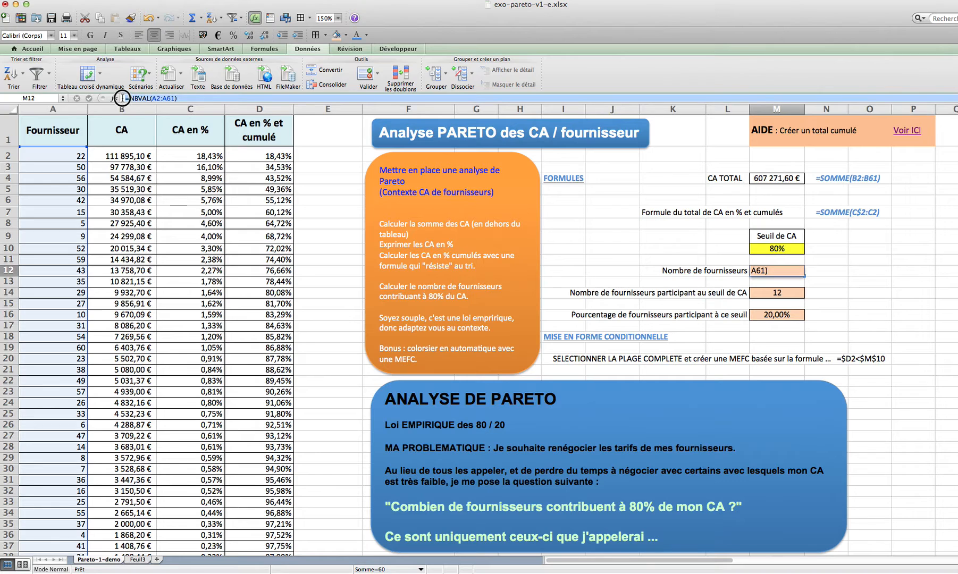
pyautogui.press('Return')
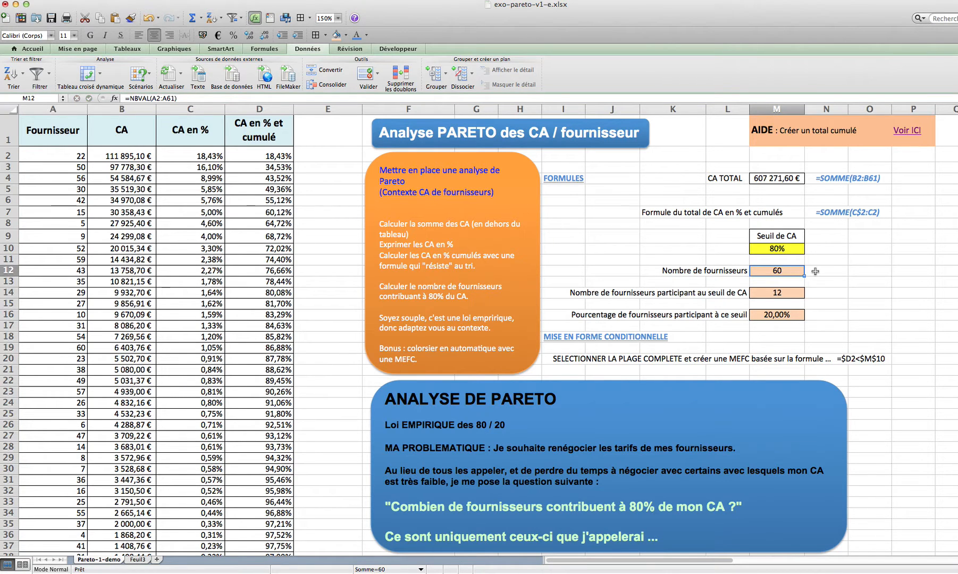
pyautogui.click(816, 271)
pyautogui.write('=NBVAL(A2:A61)')
pyautogui.press('Return')
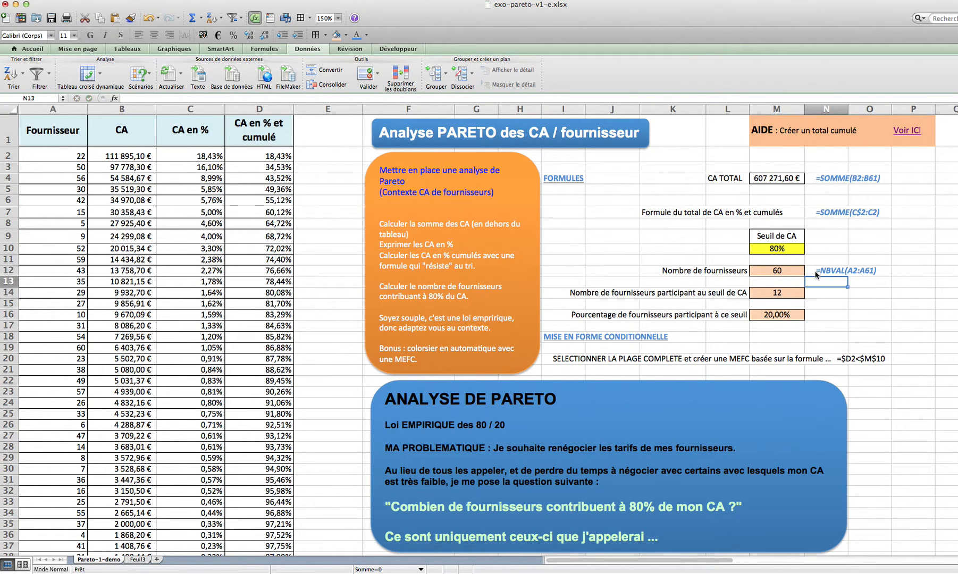
# - Document the threshold count formula from M14 as the text =NB.SI(D2:D61;"<80%") in N14
pyautogui.click(798, 292)
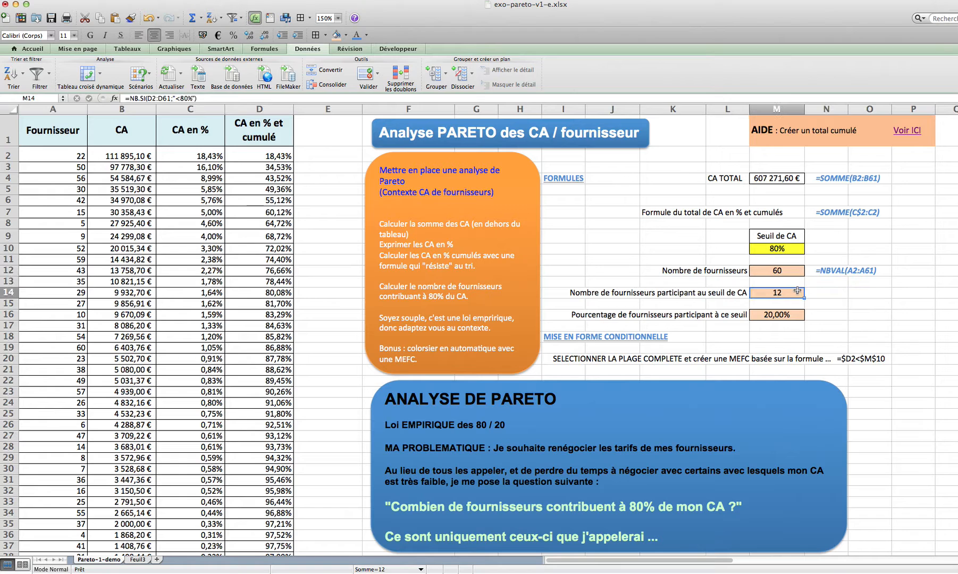
pyautogui.click(192, 98)
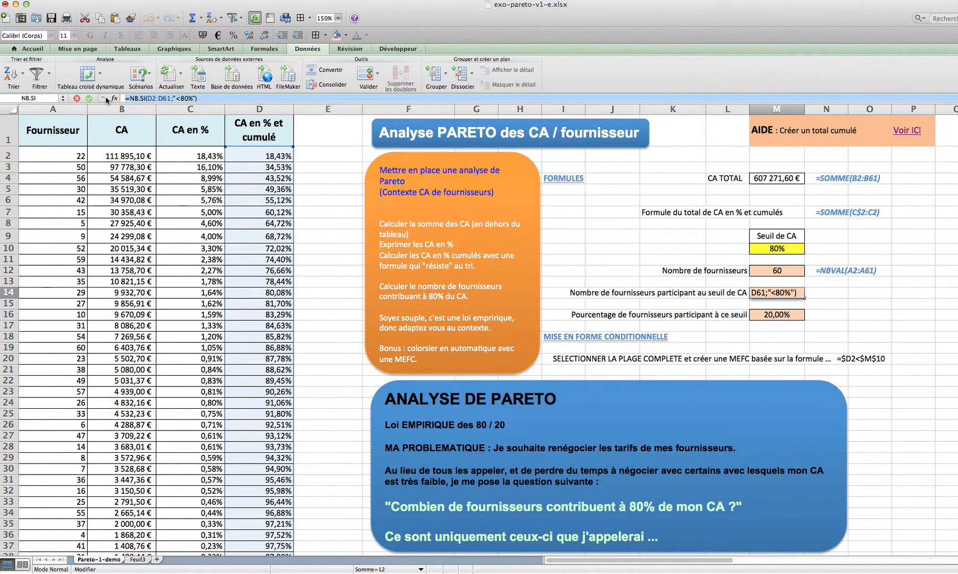
pyautogui.click(89, 98)
pyautogui.click(832, 293)
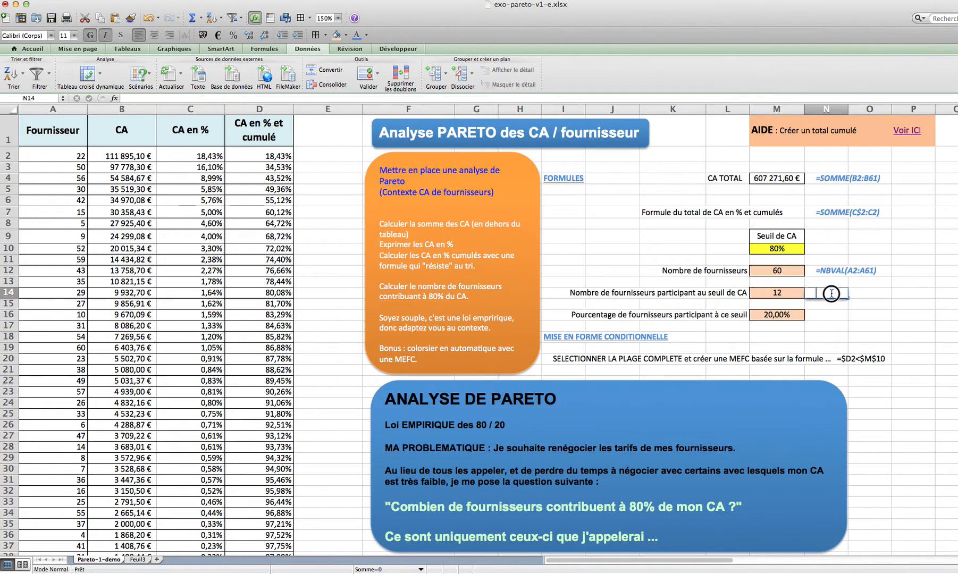
pyautogui.write('=NB.SI(D2:D61;"<80%")')
pyautogui.press('Return')
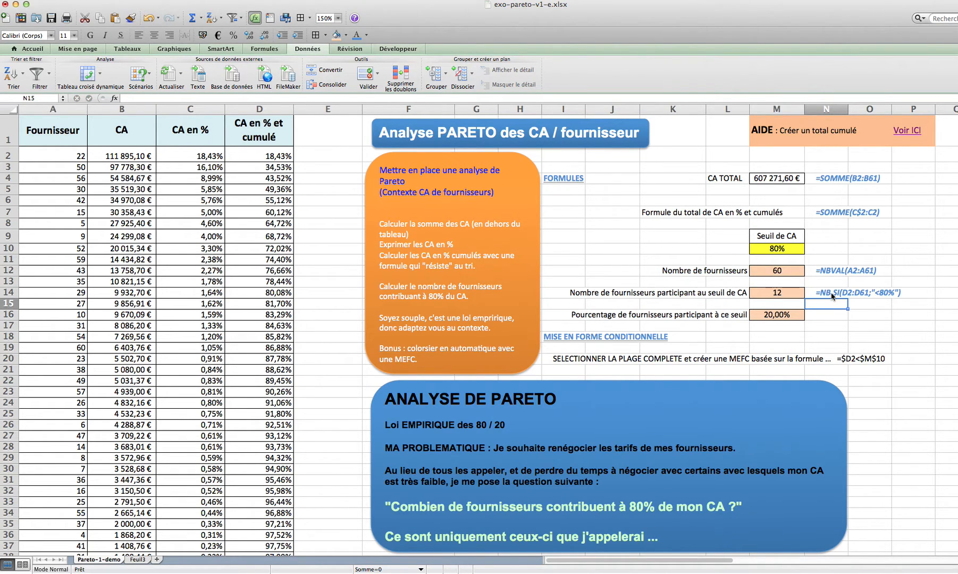
# - Copy the percentage formula from M16 into N16 as the text =M14/M12
pyautogui.click(781, 317)
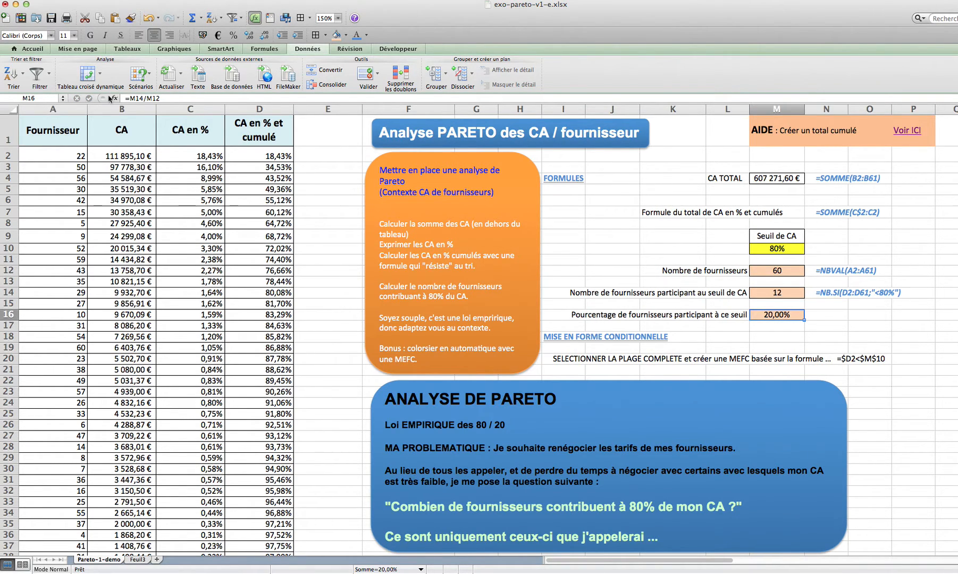
pyautogui.moveTo(170, 100); pyautogui.dragTo(56, 101)
pyautogui.press('super+c')
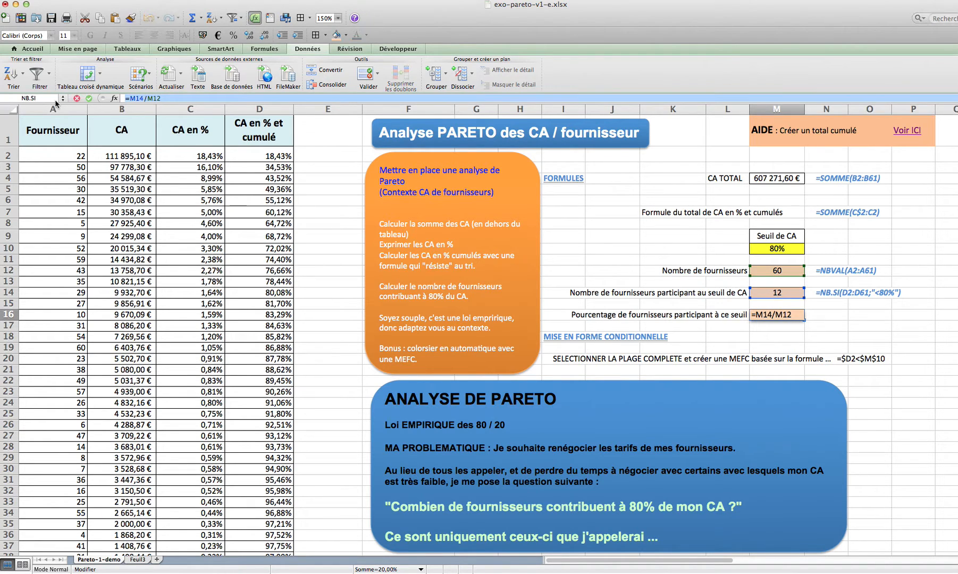
pyautogui.press('Return')
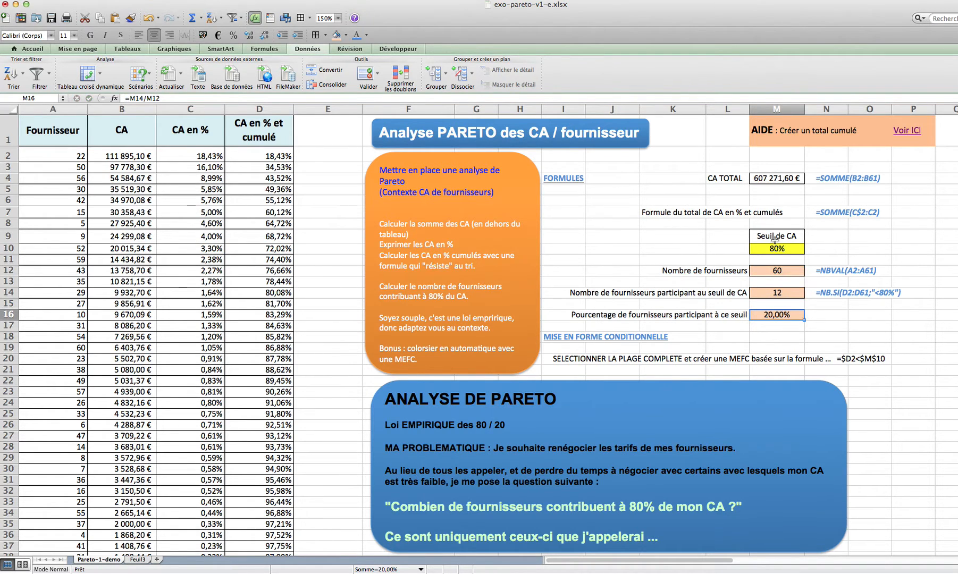
pyautogui.click(827, 314)
pyautogui.press('super+v')
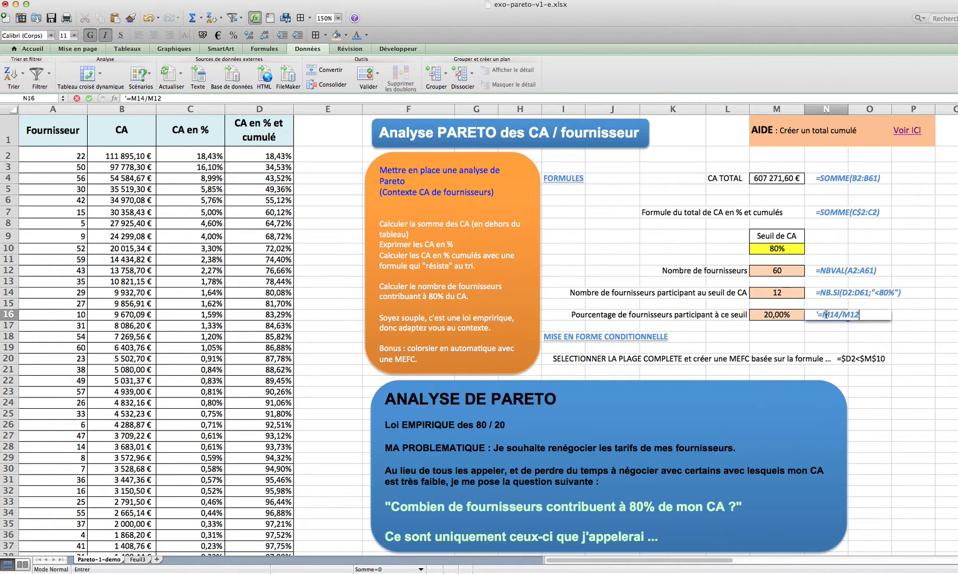
pyautogui.press('Return')
# - Try to replace the fixed 80% in the M14 formula with the threshold cell inside the quotes, as =NB.SI(D2:D61;"<M10")
pyautogui.click(778, 293)
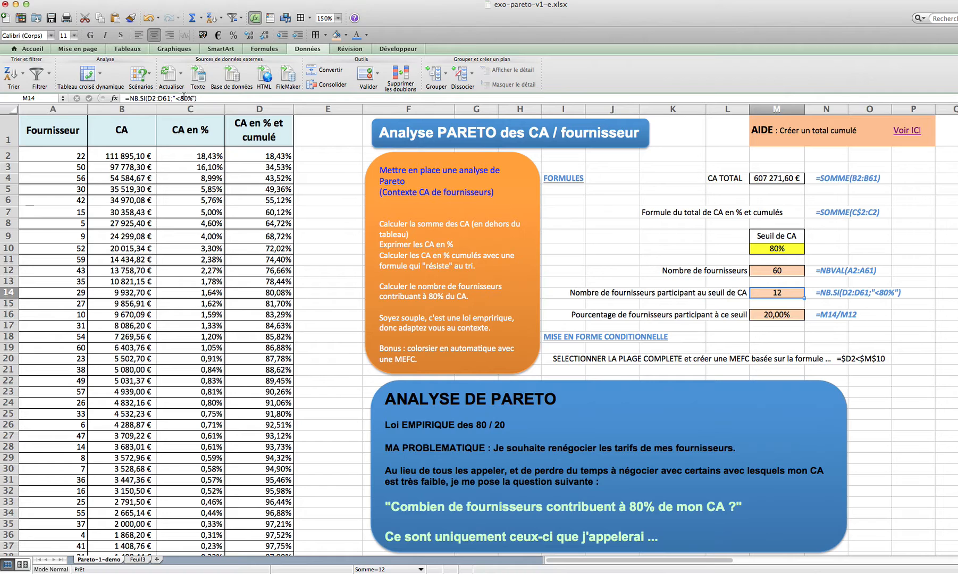
pyautogui.click(243, 99)
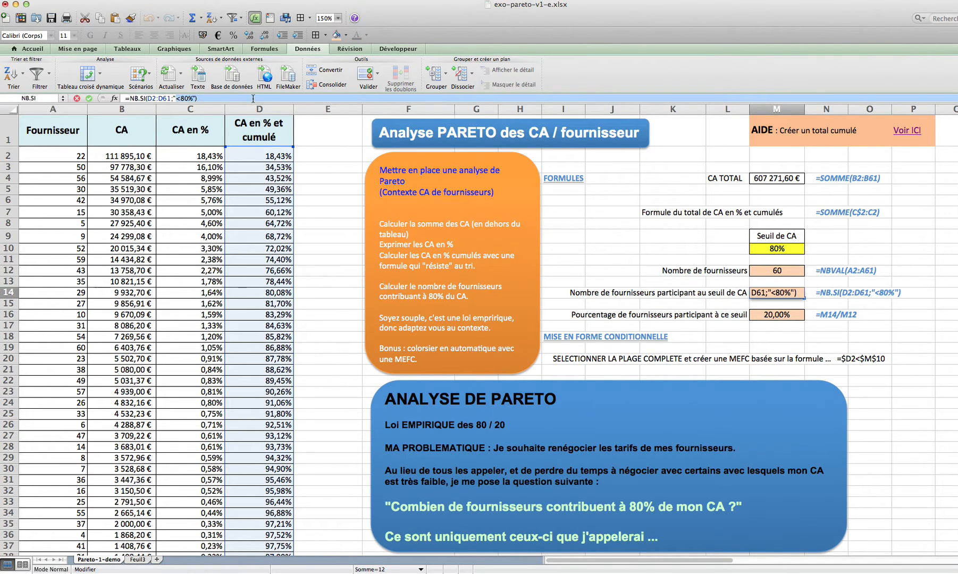
pyautogui.press('BackSpace')
pyautogui.press('BackSpace')
pyautogui.press('BackSpace')
pyautogui.press('BackSpace')
pyautogui.press('BackSpace')
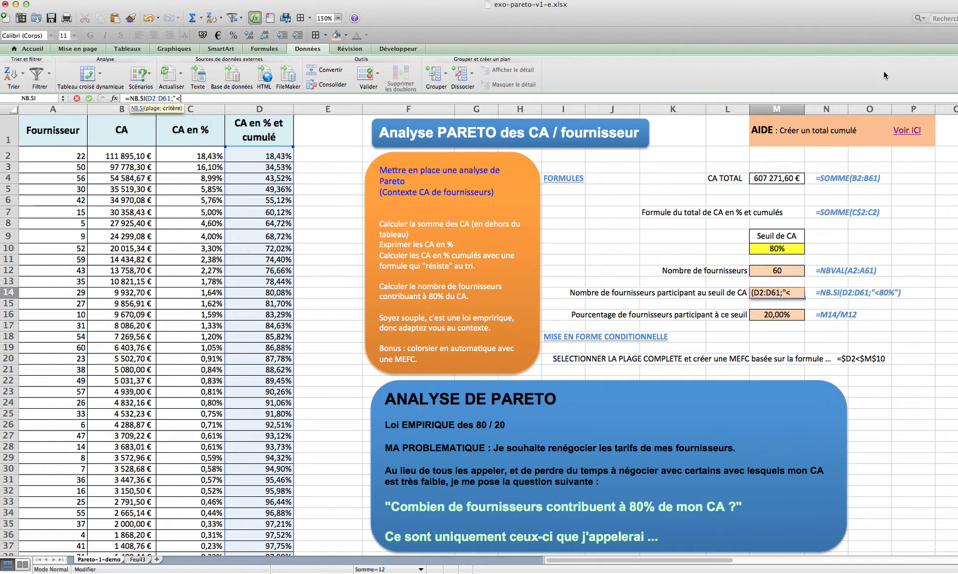
pyautogui.click(767, 248)
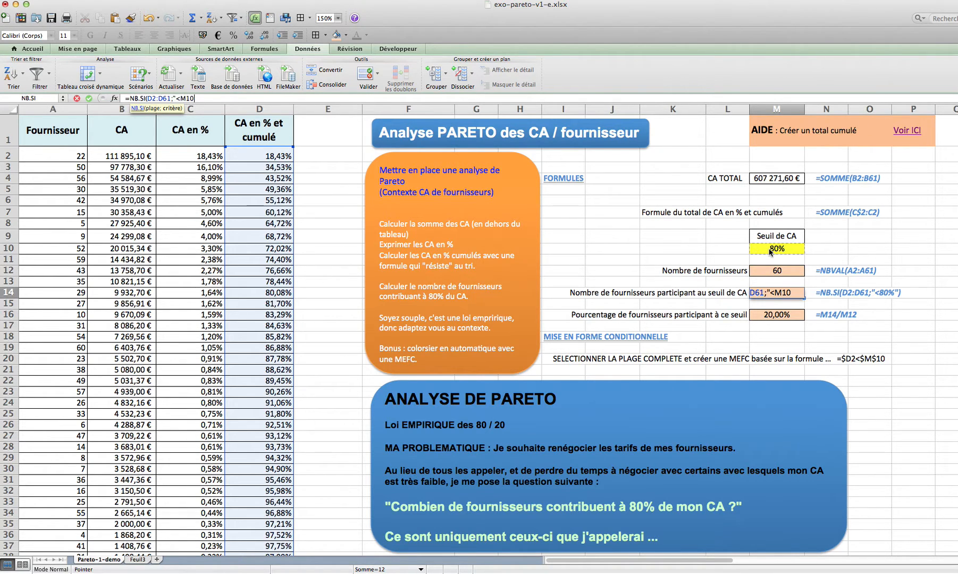
pyautogui.press('Return')
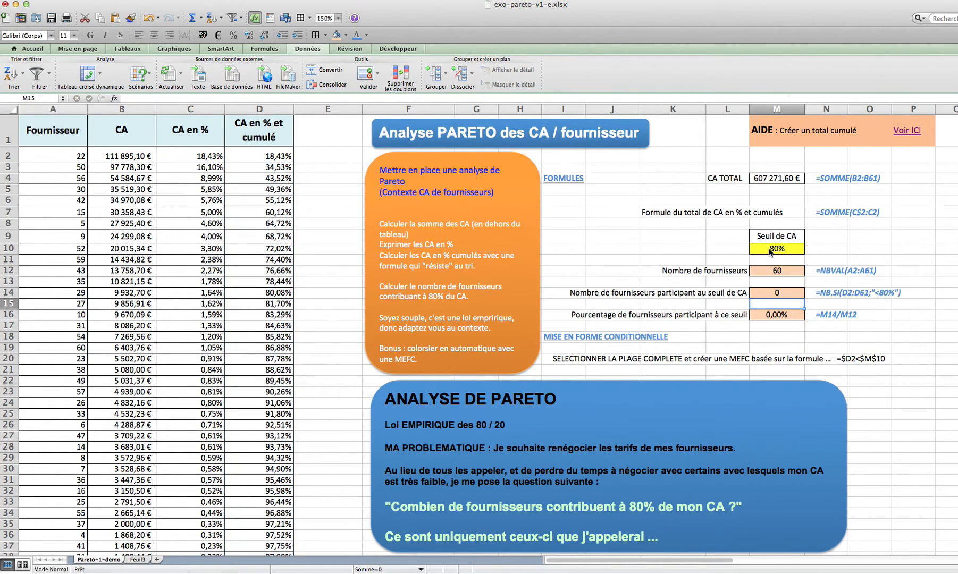
# - Link the M14 criterion to the threshold cell by concatenation, making the formula =NB.SI(D2:D61;"<"&M10)
pyautogui.click(784, 290)
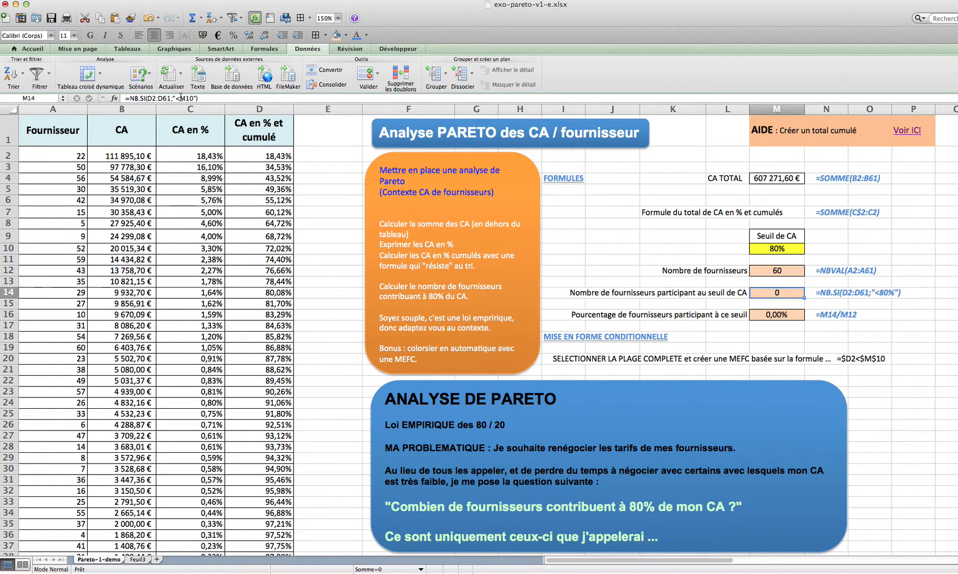
pyautogui.click(181, 98)
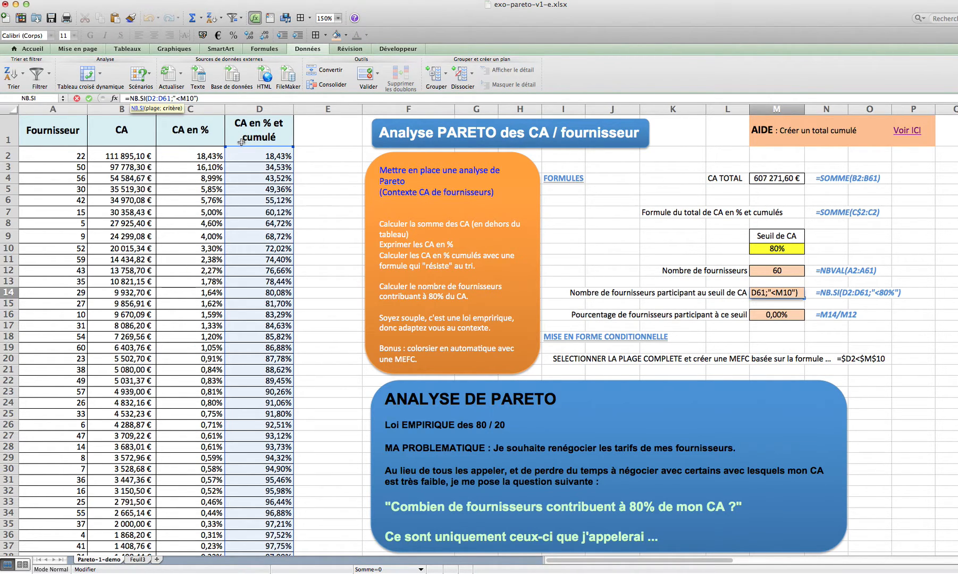
pyautogui.press('Delete')
pyautogui.press('Delete')
pyautogui.press('Delete')
pyautogui.write('&')
pyautogui.write('M10')
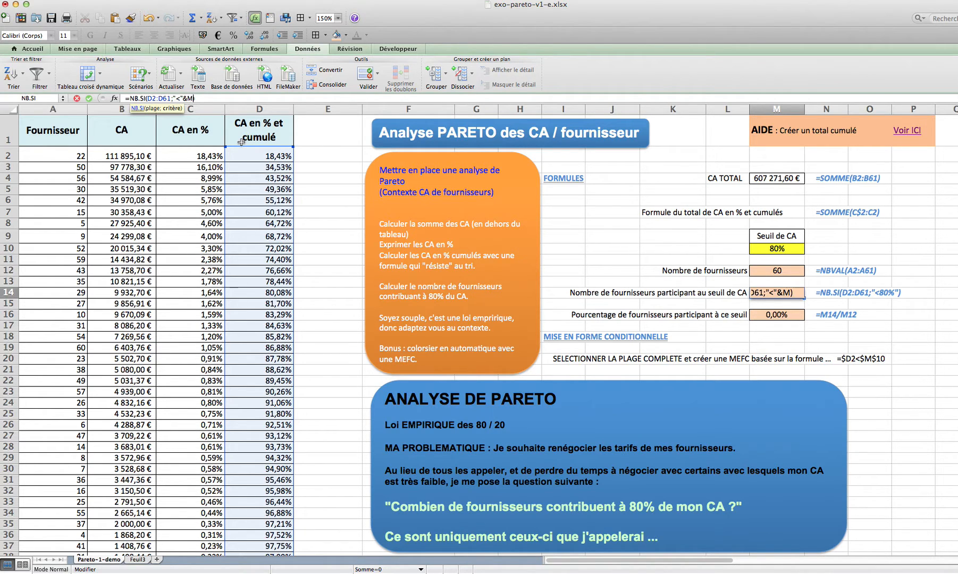
pyautogui.press('Return')
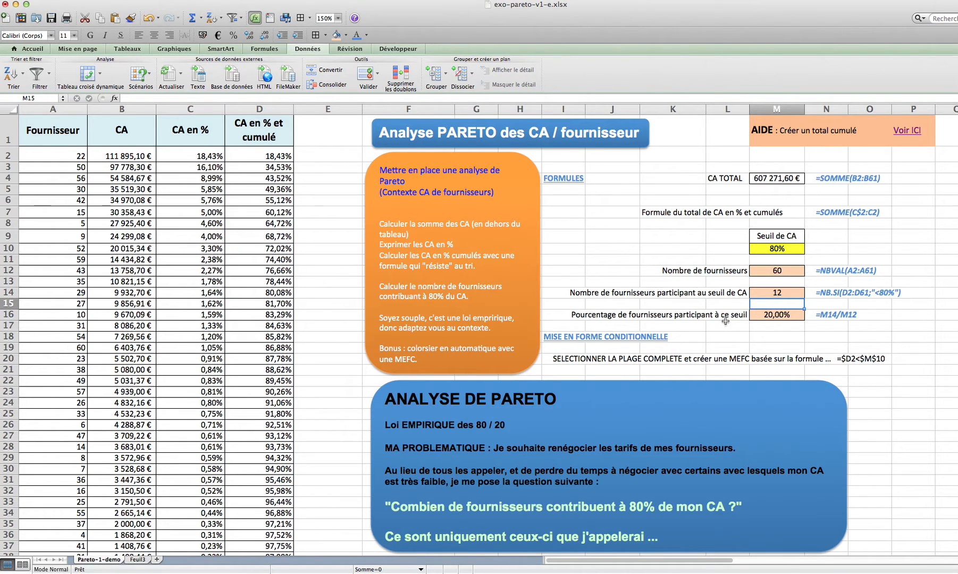
# - Set the CA threshold in M10 to 90%
pyautogui.click(777, 249)
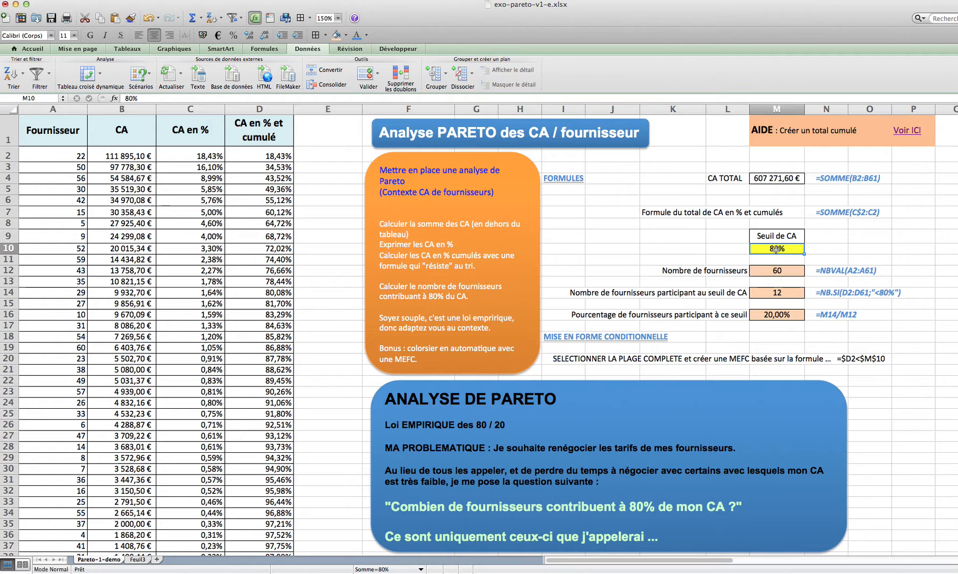
pyautogui.write('90')
pyautogui.press('Return')
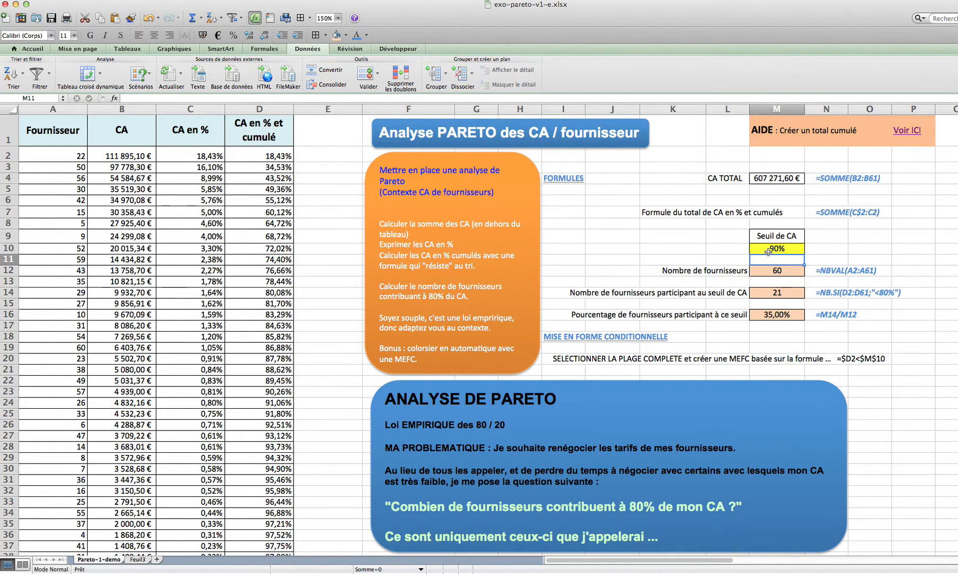
# - Set the CA threshold in M10 to 70% and select the cumulative percentages D2:D9 to check the supplier count
pyautogui.click(767, 249)
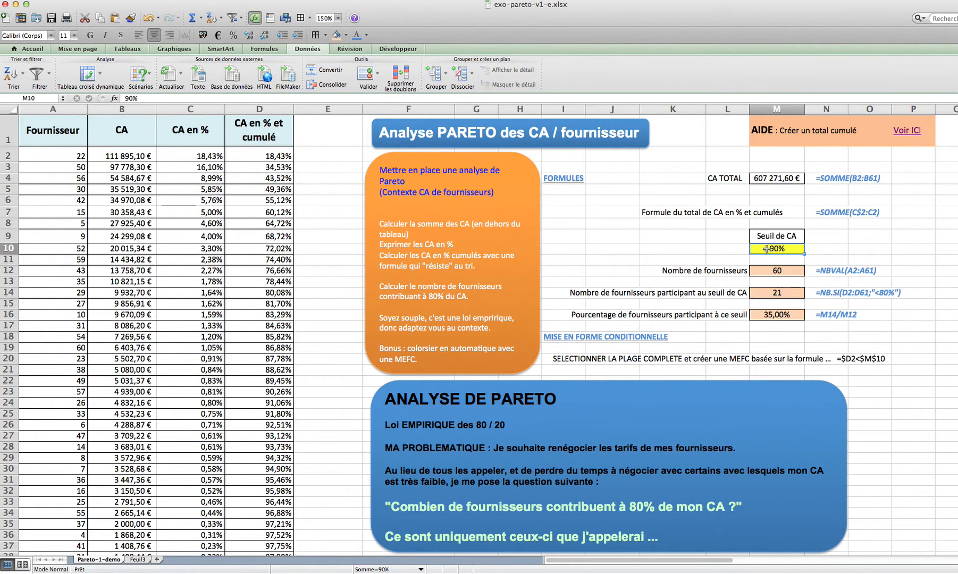
pyautogui.write('70')
pyautogui.press('Return')
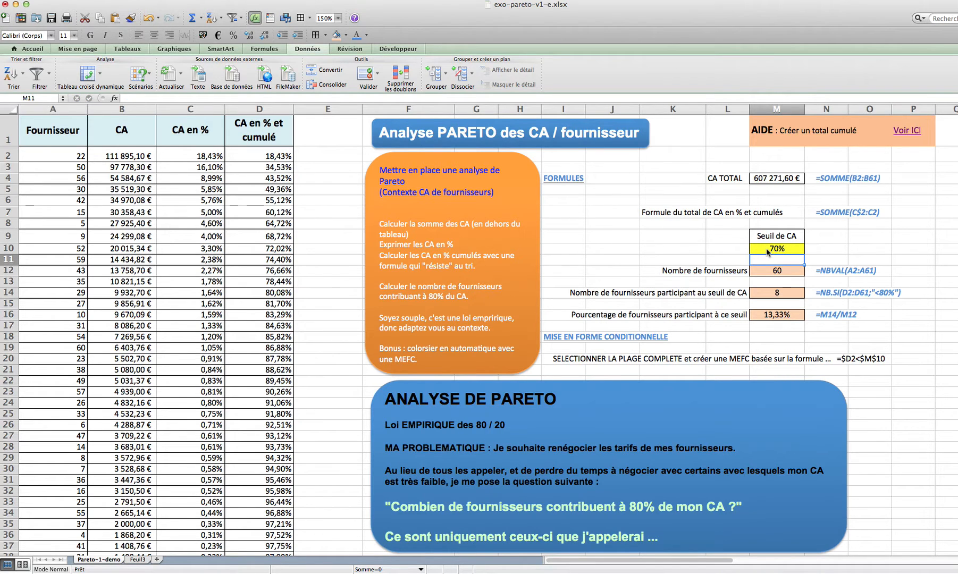
pyautogui.moveTo(274, 156); pyautogui.dragTo(283, 240)
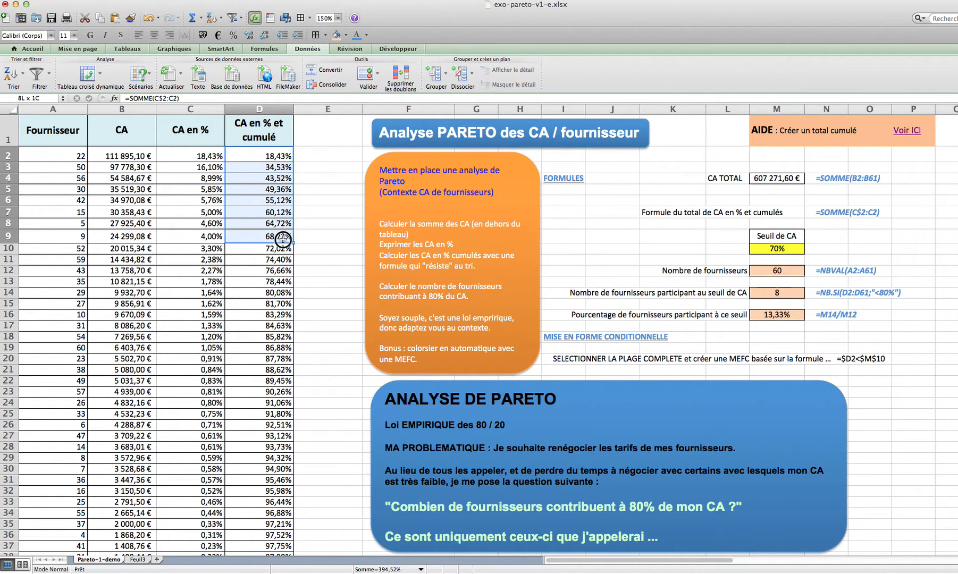
pyautogui.moveTo(283, 240); pyautogui.dragTo(283, 240)
# - Copy the supplier-count formula from M14 into N15 as the text =NB.SI(D2:D61;"<"&M10)
pyautogui.click(786, 292)
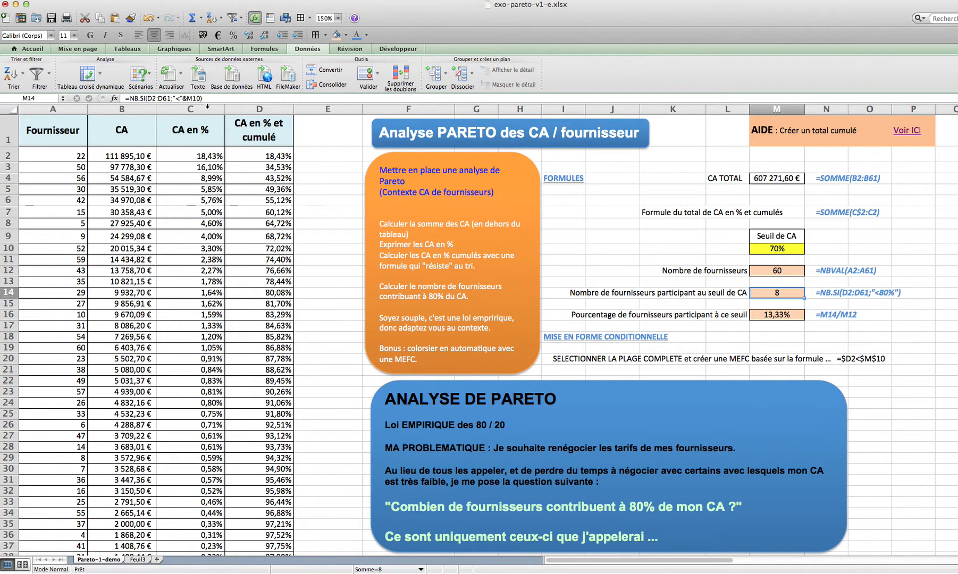
pyautogui.click(208, 98)
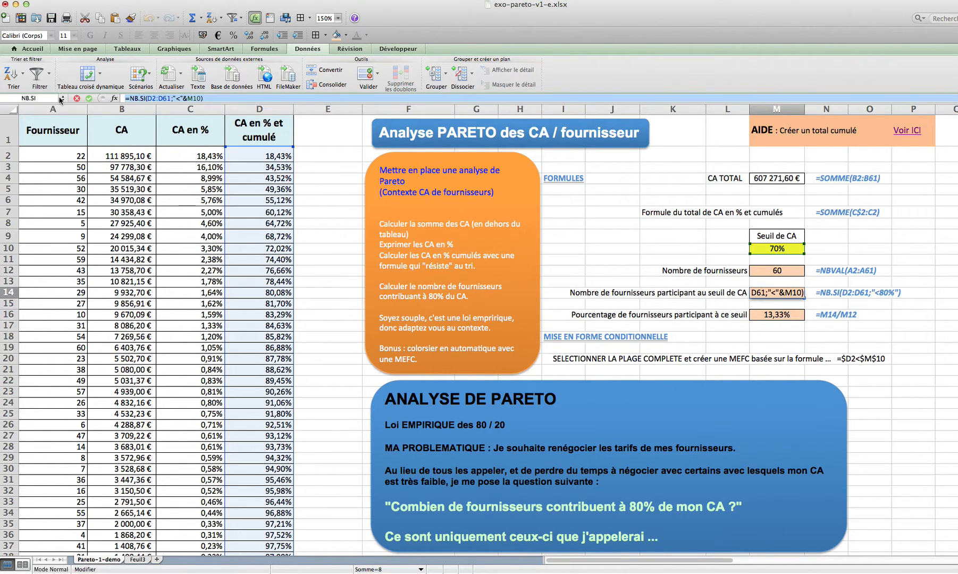
pyautogui.press('Return')
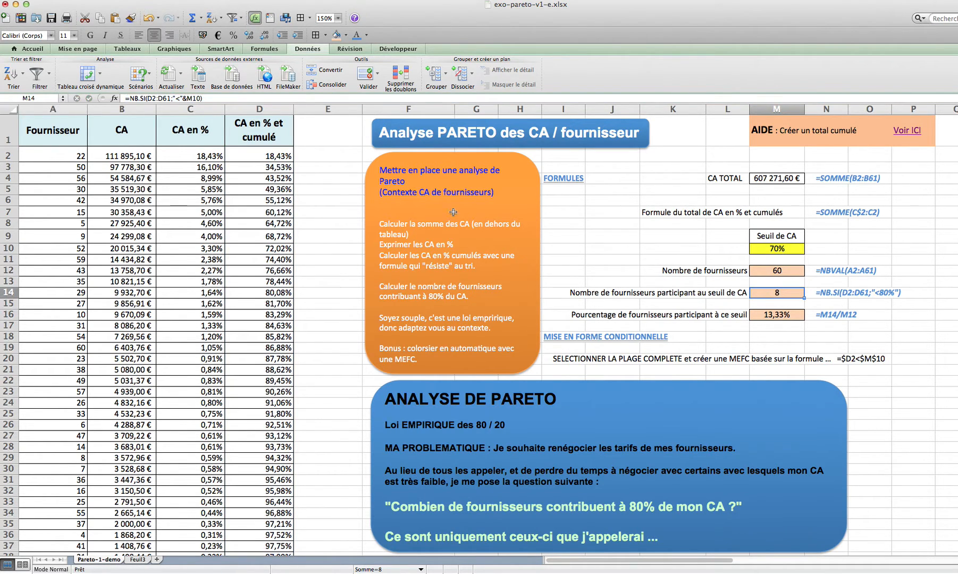
pyautogui.click(827, 307)
pyautogui.doubleClick(826, 307)
pyautogui.write("'")
pyautogui.write('=NB.SI(D2:D61;"<"&M10)')
pyautogui.press('Return')
pyautogui.click(821, 305)
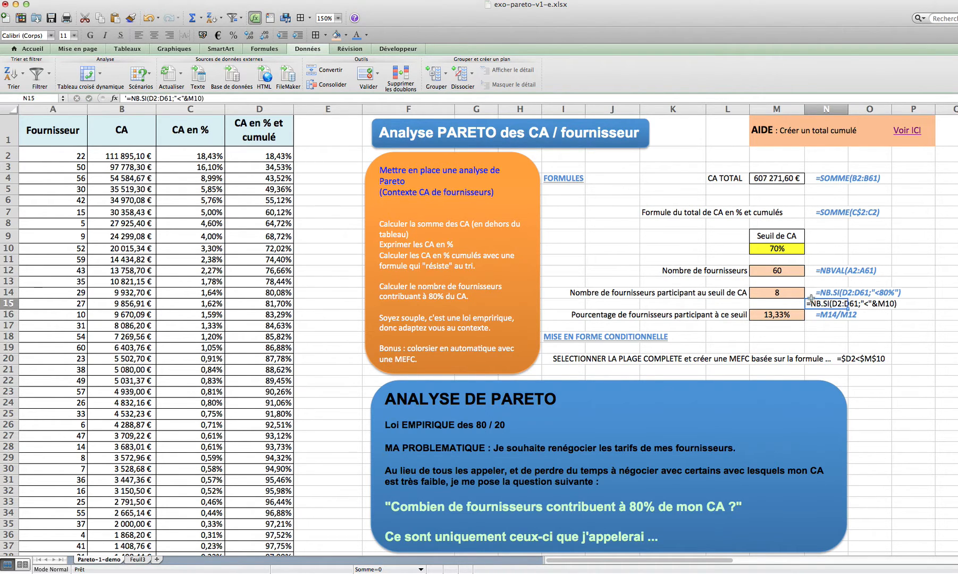
# - Format the formula text in N15 with an indent, bold, italic and blue font like the other documented formulas
pyautogui.click(35, 50)
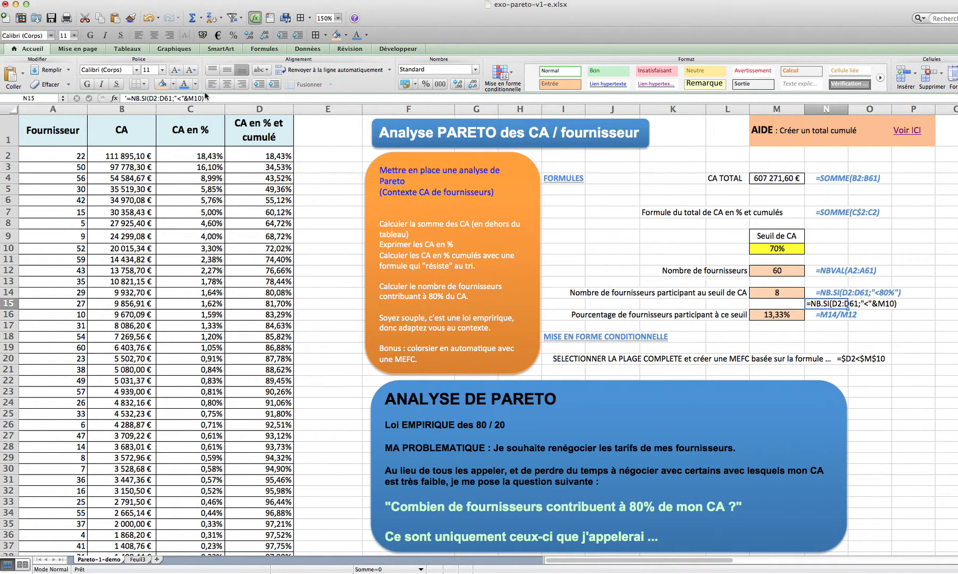
pyautogui.click(274, 84)
pyautogui.click(101, 84)
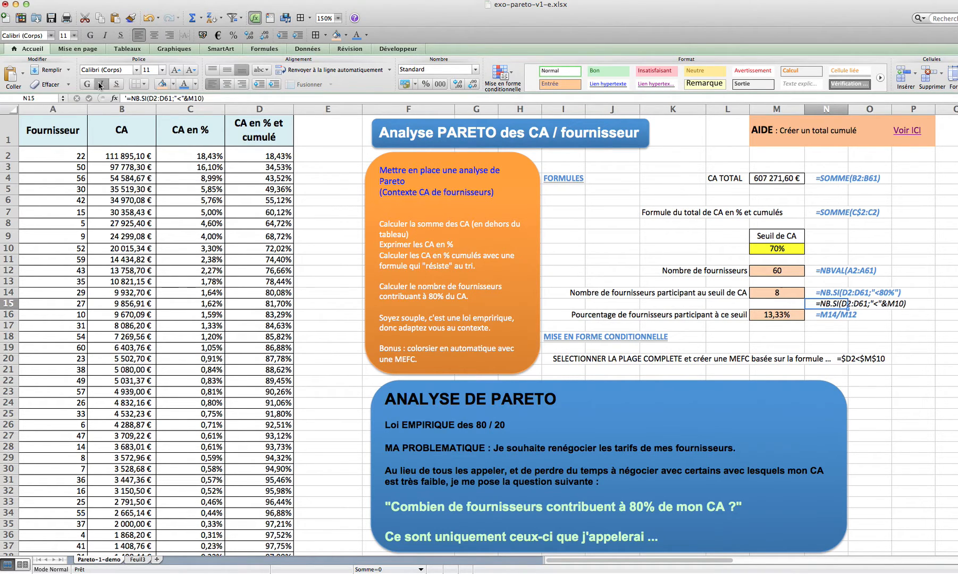
pyautogui.click(87, 84)
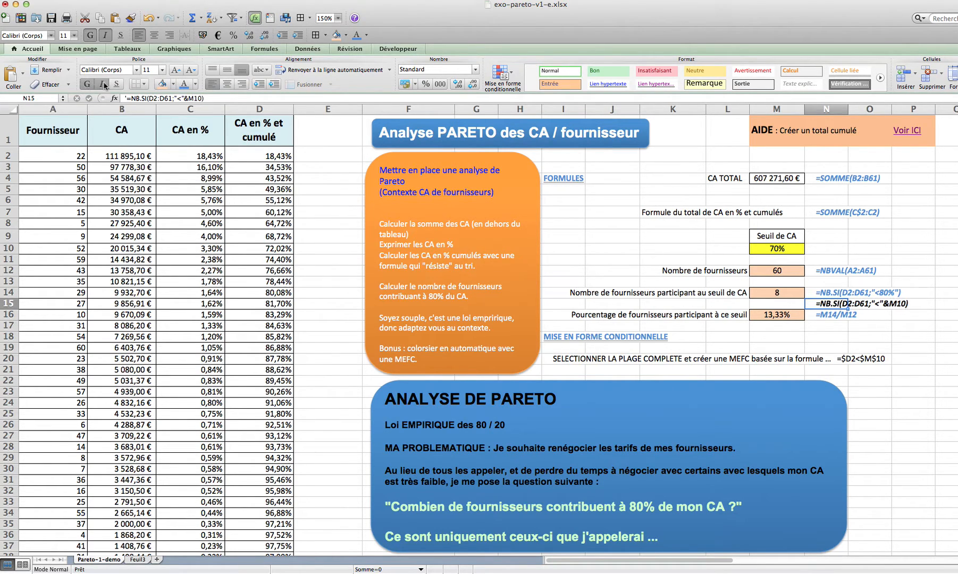
pyautogui.click(184, 83)
pyautogui.click(629, 215)
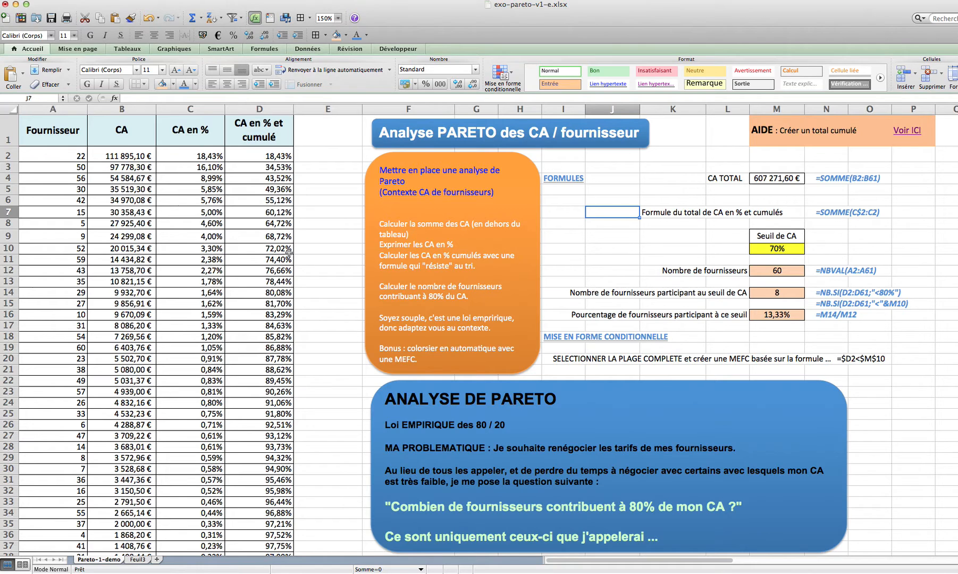
# - Set the CA threshold in M10 back to 80%
pyautogui.click(776, 248)
pyautogui.write('80')
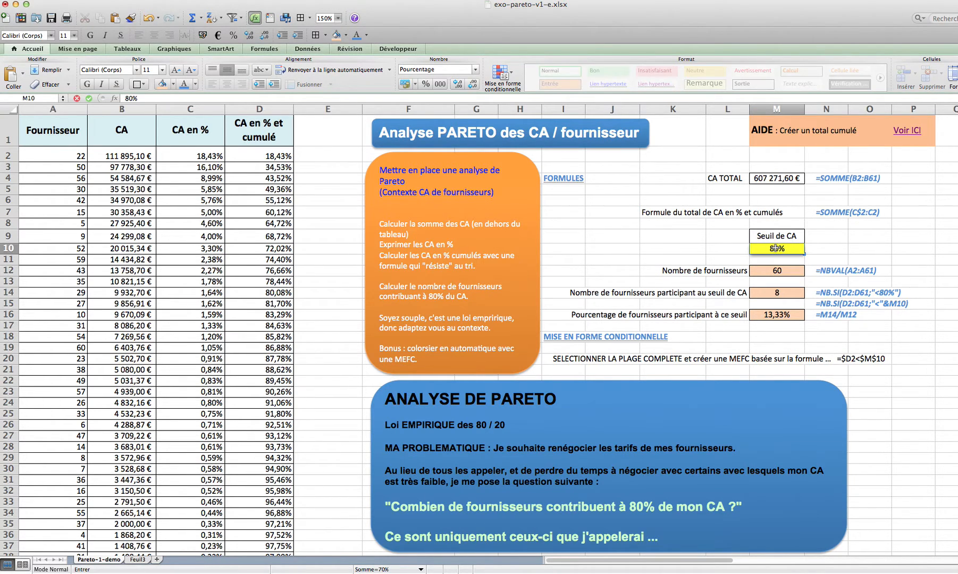
pyautogui.press('Return')
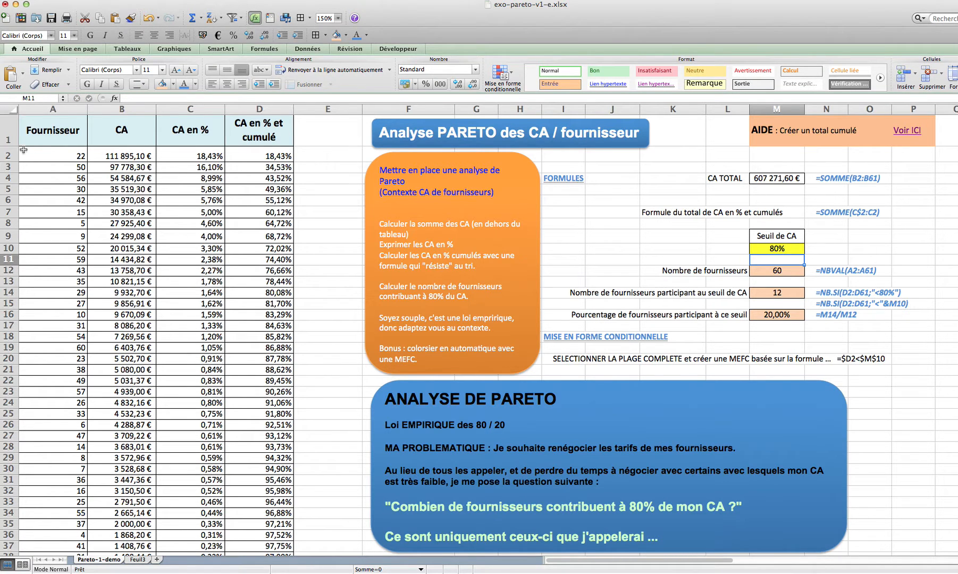
# - Start a new Classique conditional formatting rule on the supplier data A2:D61 that uses a formula to determine the formatted cells
pyautogui.moveTo(70, 155); pyautogui.dragTo(254, 487)
pyautogui.scroll(10, 254, 486)
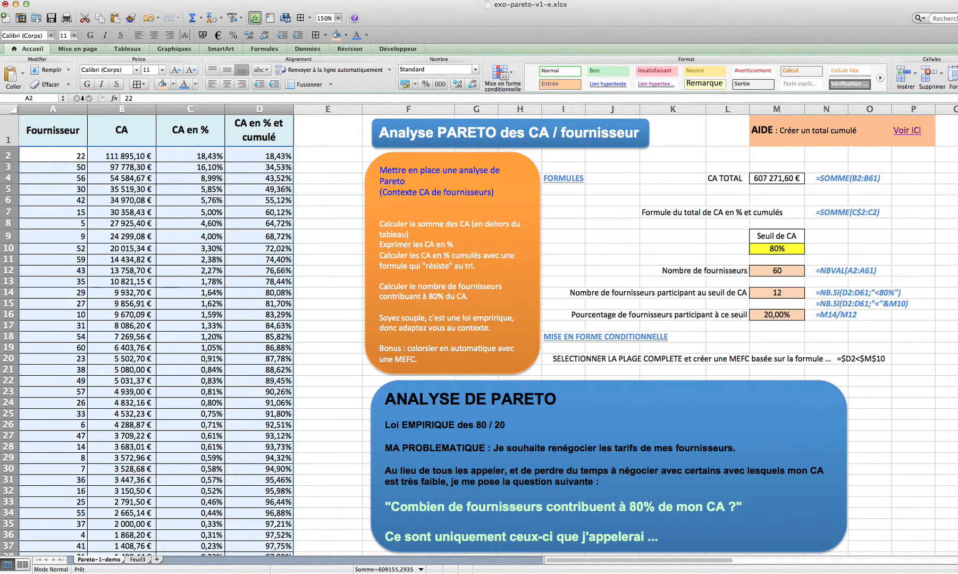
pyautogui.click(509, 84)
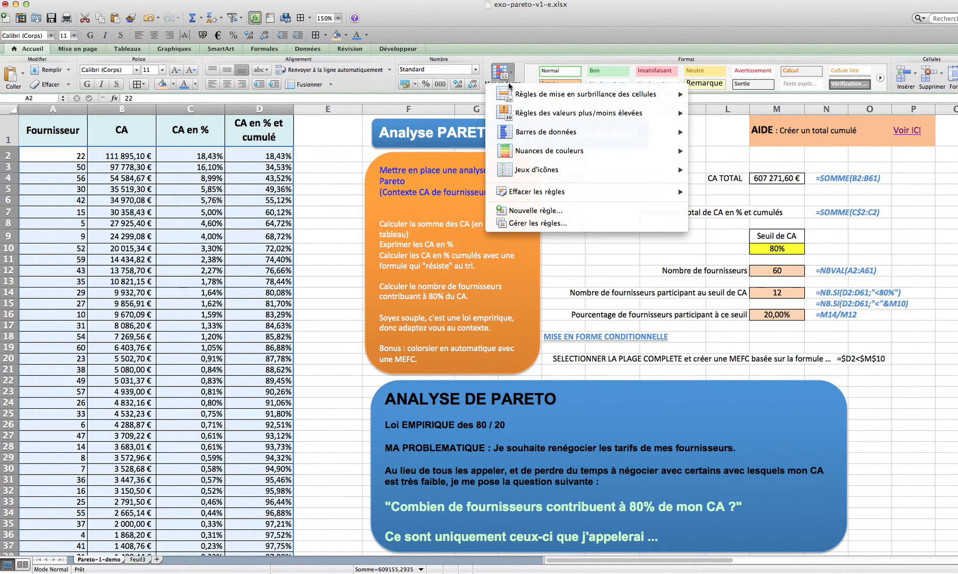
pyautogui.moveTo(556, 113)
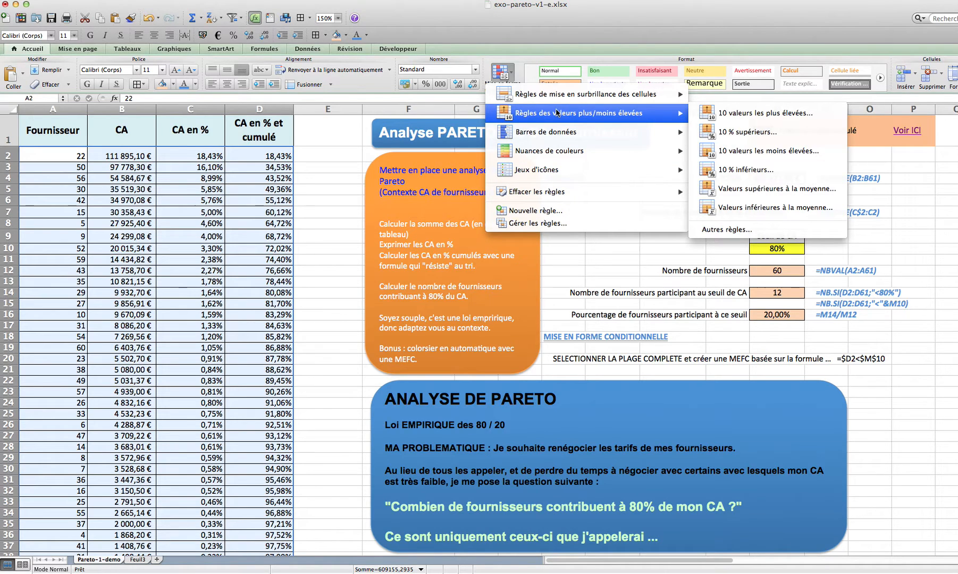
pyautogui.moveTo(569, 153)
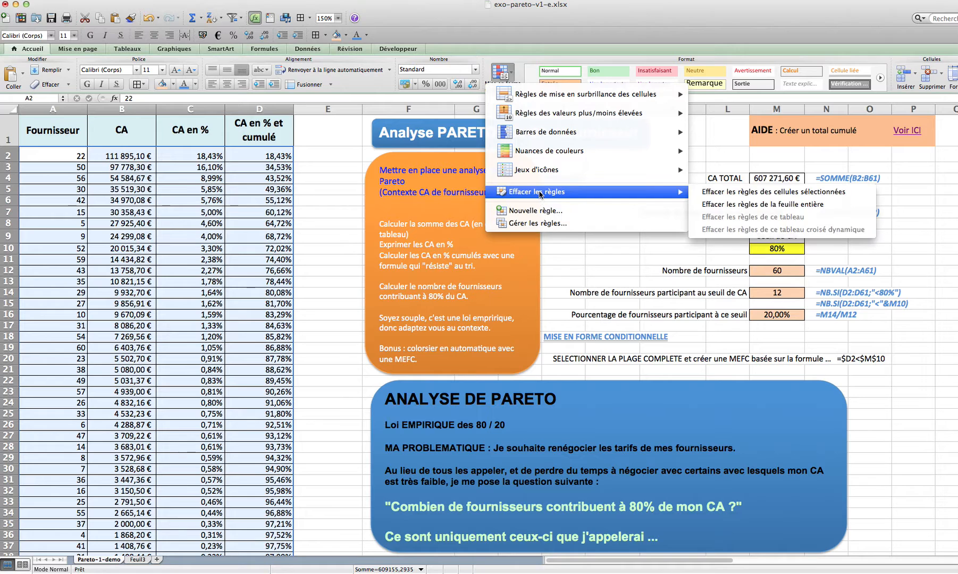
pyautogui.click(533, 212)
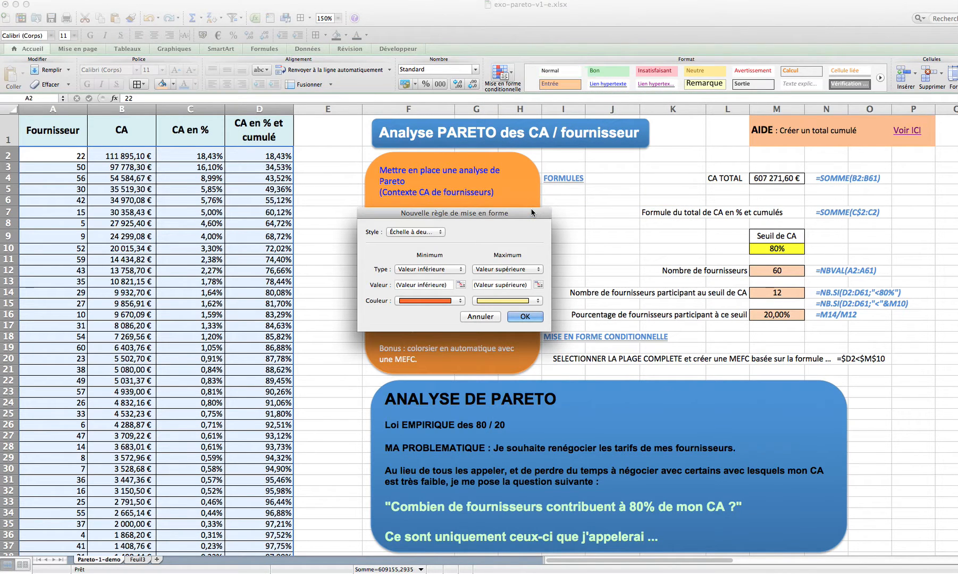
pyautogui.click(440, 233)
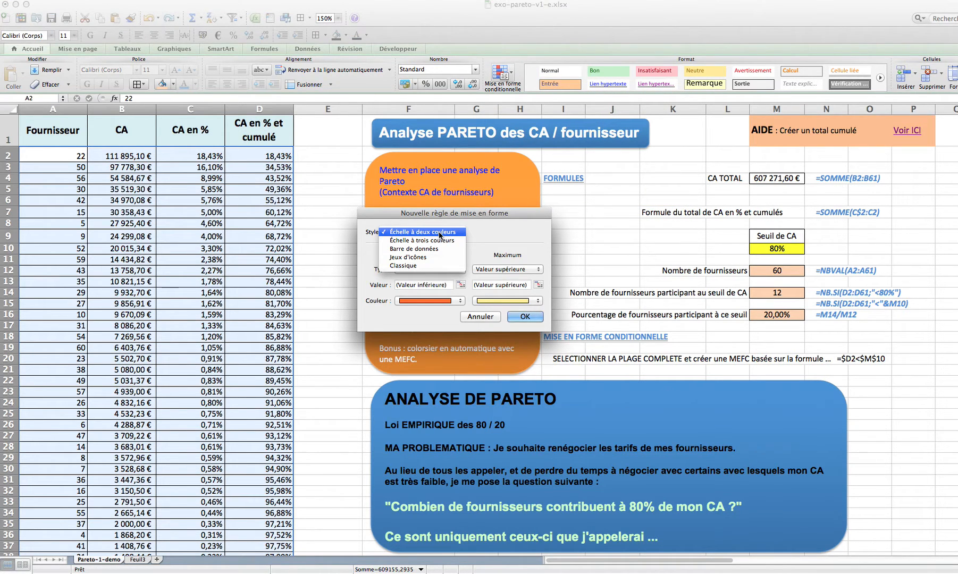
pyautogui.click(416, 266)
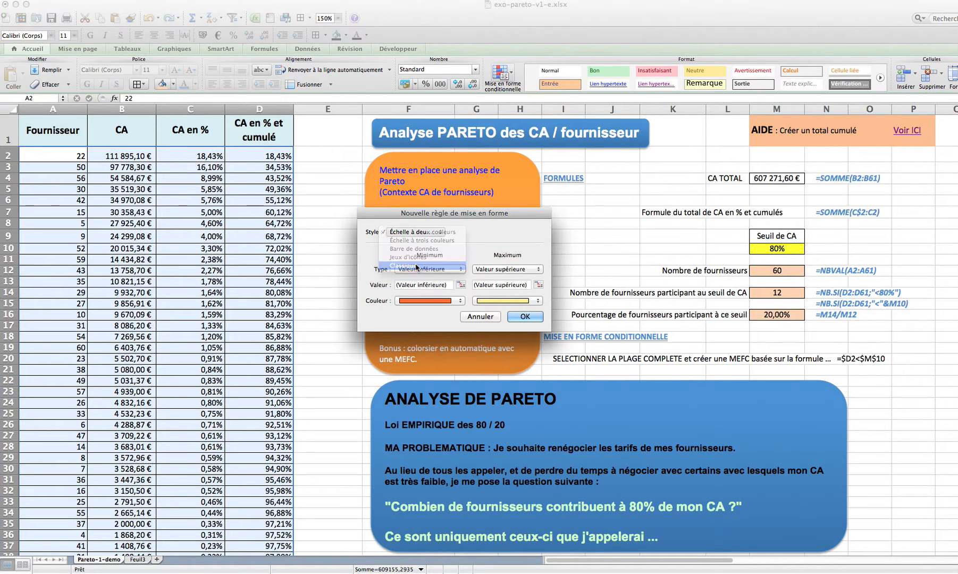
pyautogui.click(414, 254)
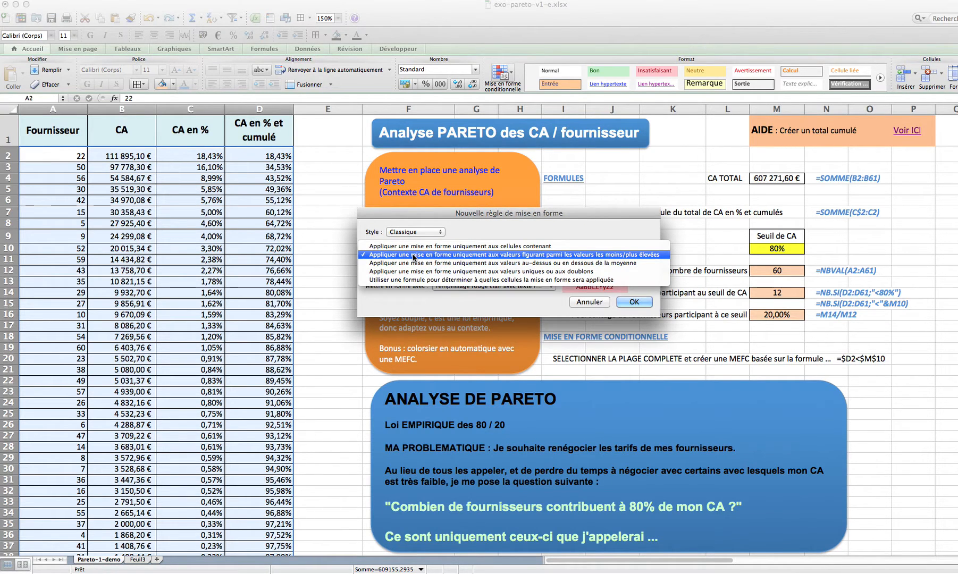
pyautogui.click(410, 280)
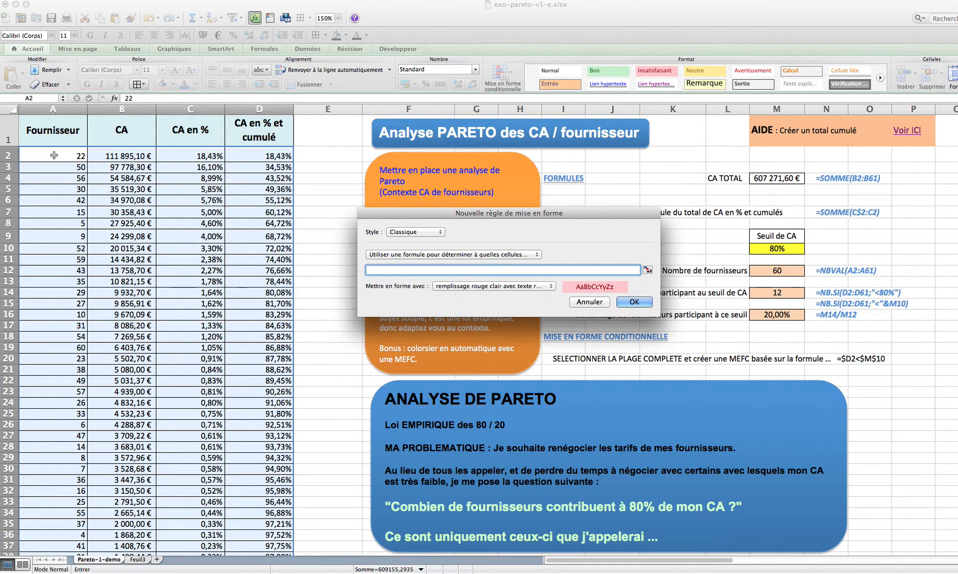
# - Enter the rule formula =$D2<$M$10, keep the light red fill format, and apply the rule
pyautogui.click(264, 155)
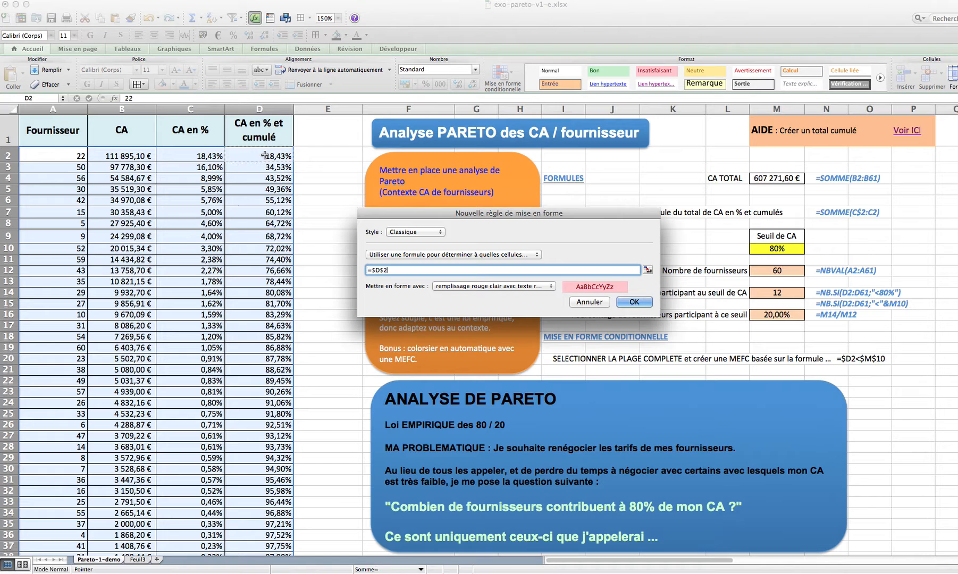
pyautogui.write('<')
pyautogui.click(786, 249)
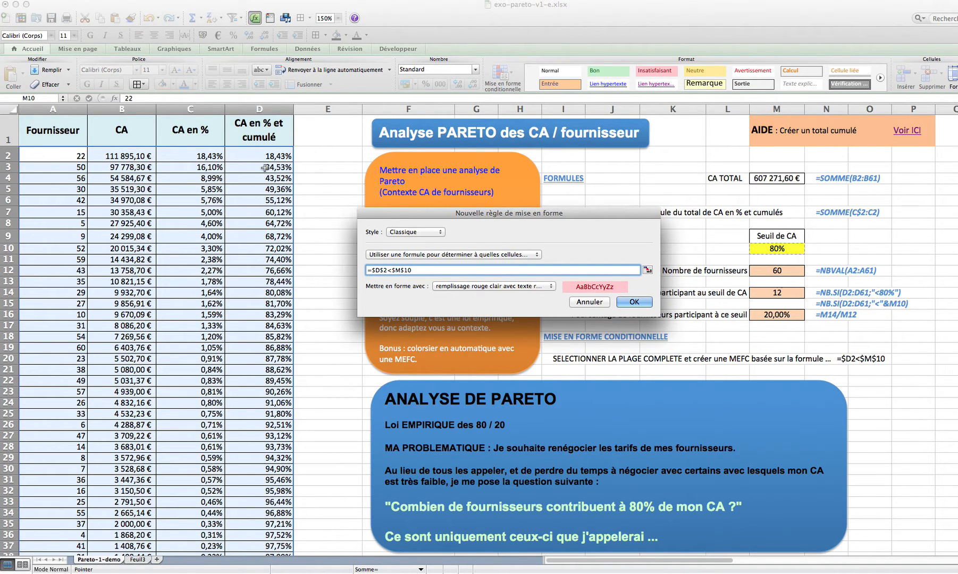
pyautogui.click(386, 271)
pyautogui.press('BackSpace')
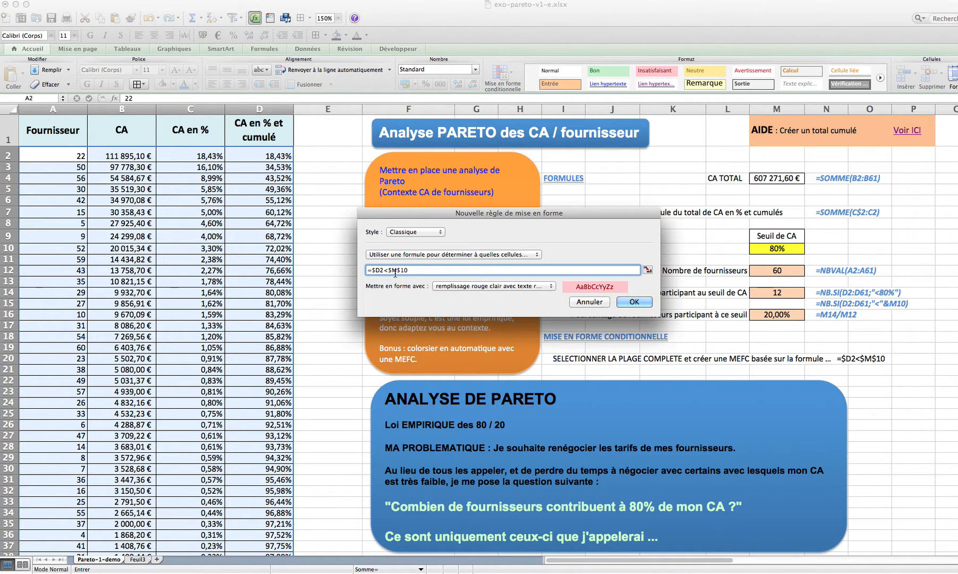
pyautogui.click(638, 303)
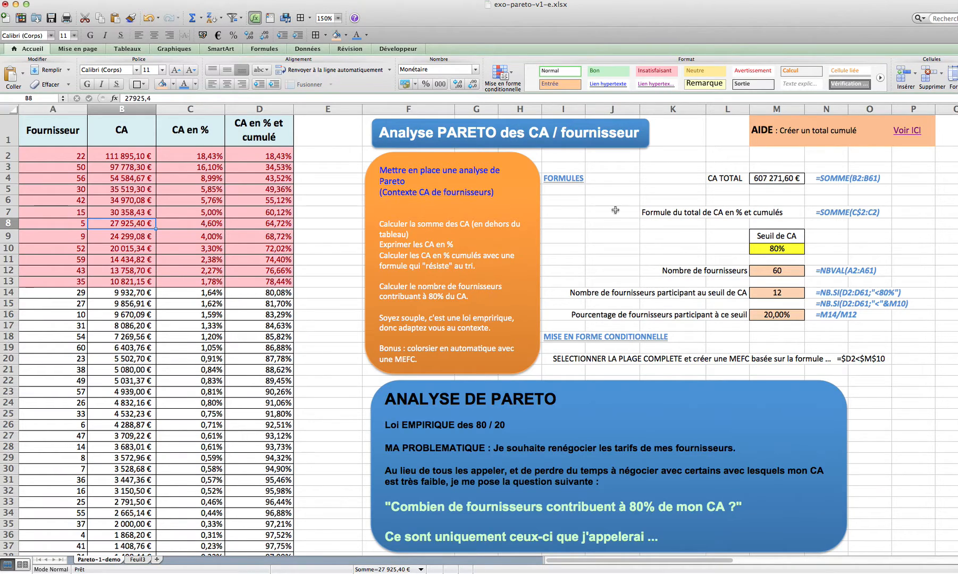
# - Test the row highlighting by setting the CA threshold in M10 to 70% and then to 95%
pyautogui.click(777, 250)
pyautogui.write('70')
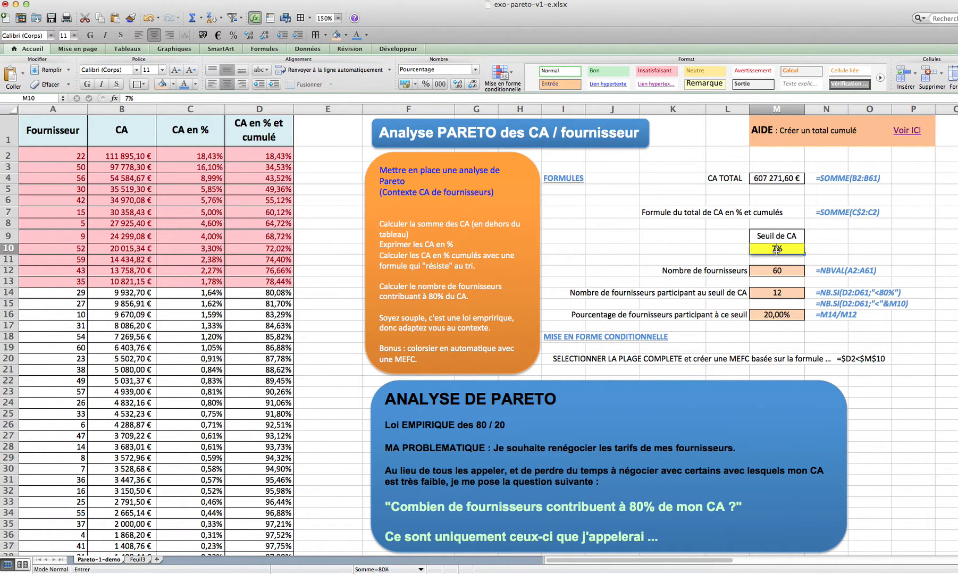
pyautogui.press('Return')
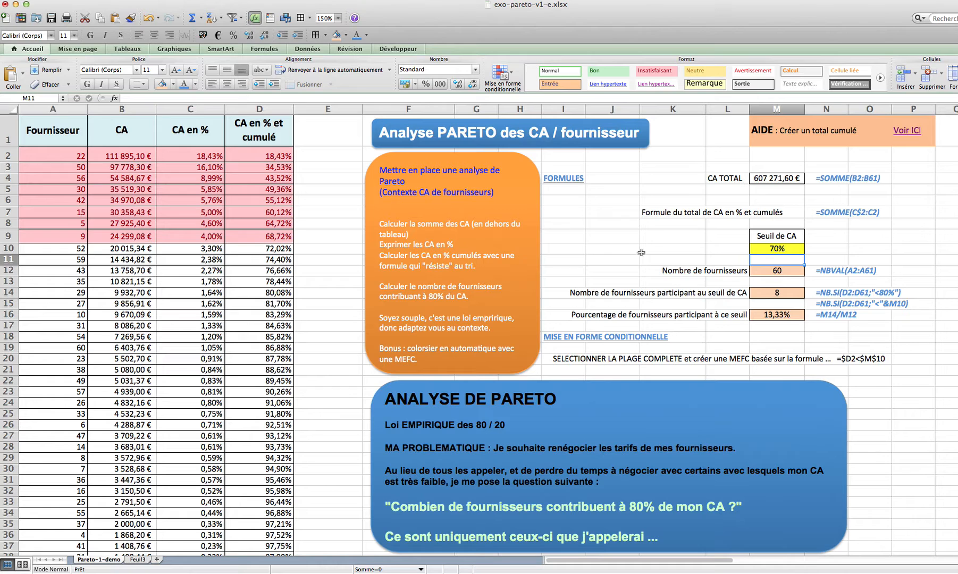
pyautogui.click(794, 249)
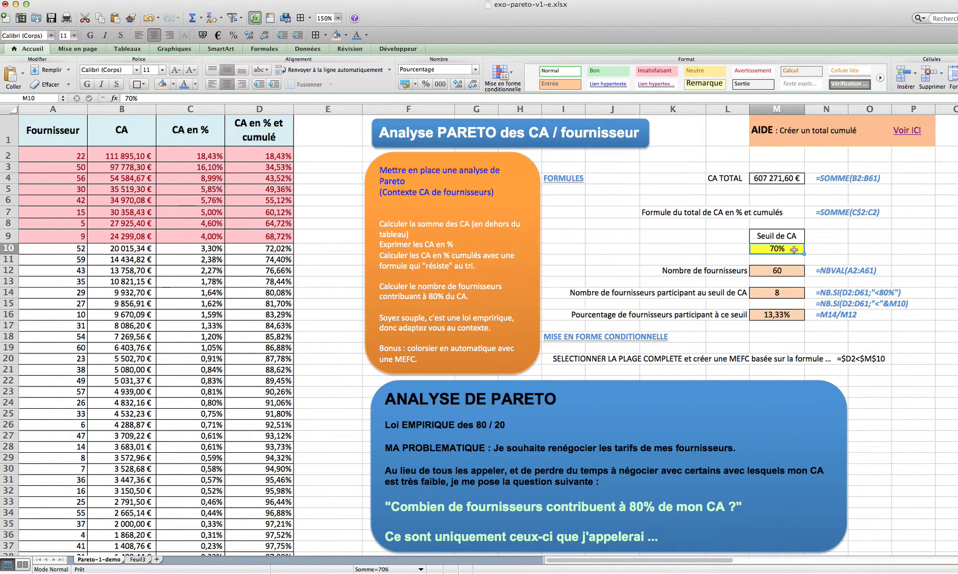
pyautogui.write('95')
pyautogui.press('Return')
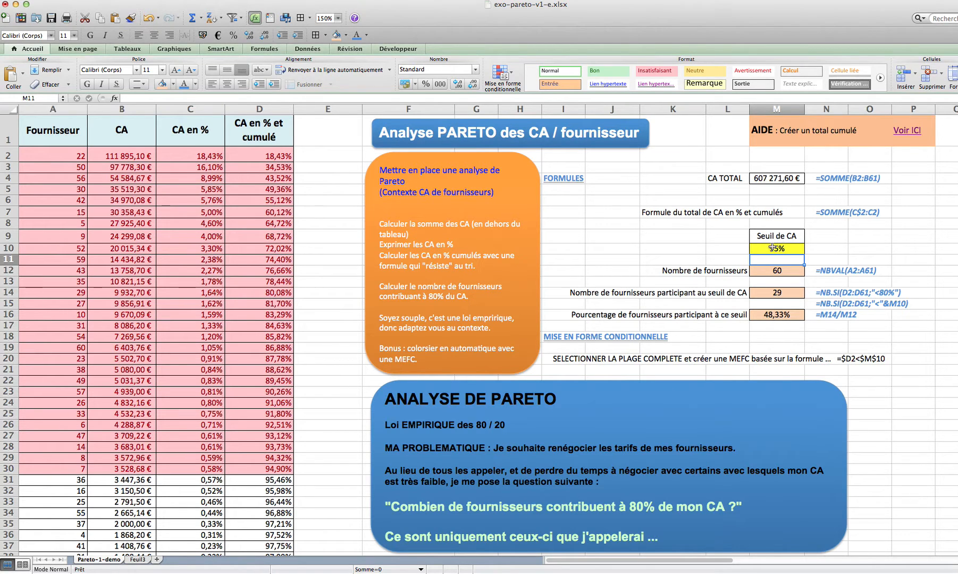
# - Restore the CA threshold in M10 to 80% after the highlighting test
pyautogui.click(775, 250)
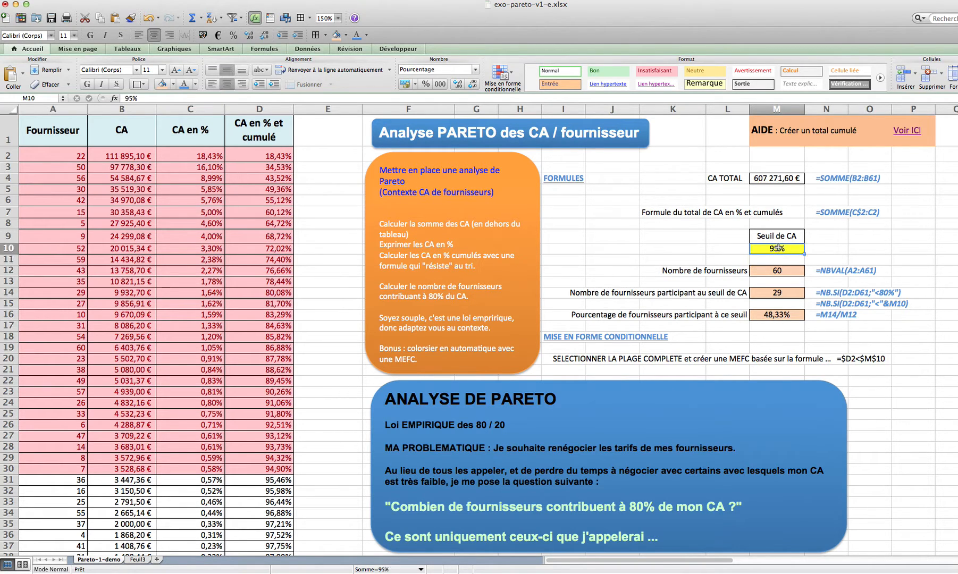
pyautogui.write('80')
pyautogui.press('Return')
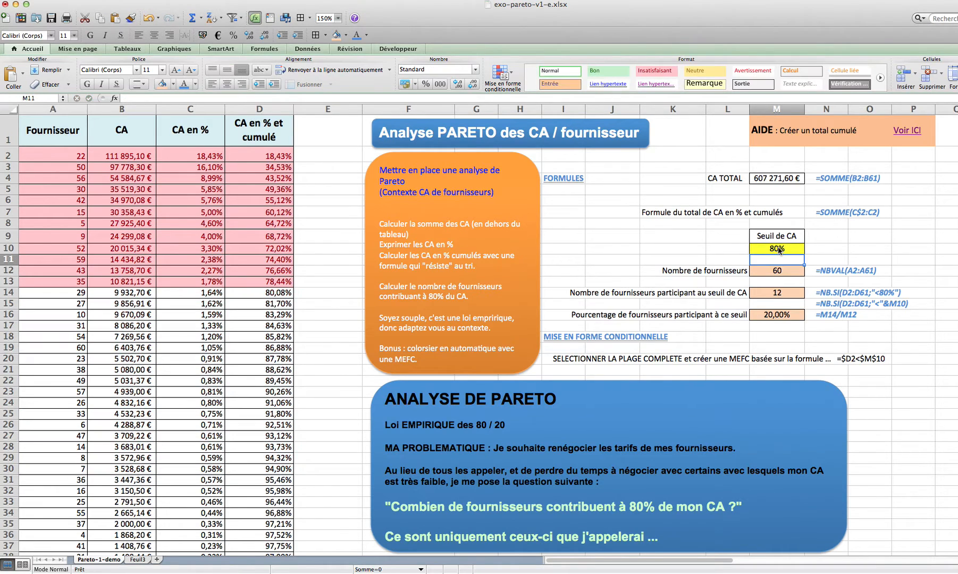